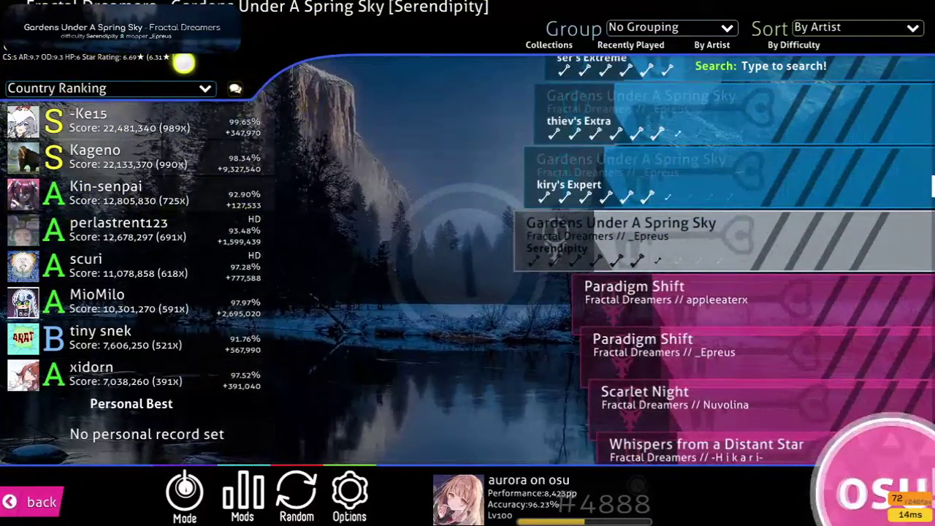
Start the Serendipity difficulty, skip the intro, restart and pause, checking OBS before returning
click(647, 258)
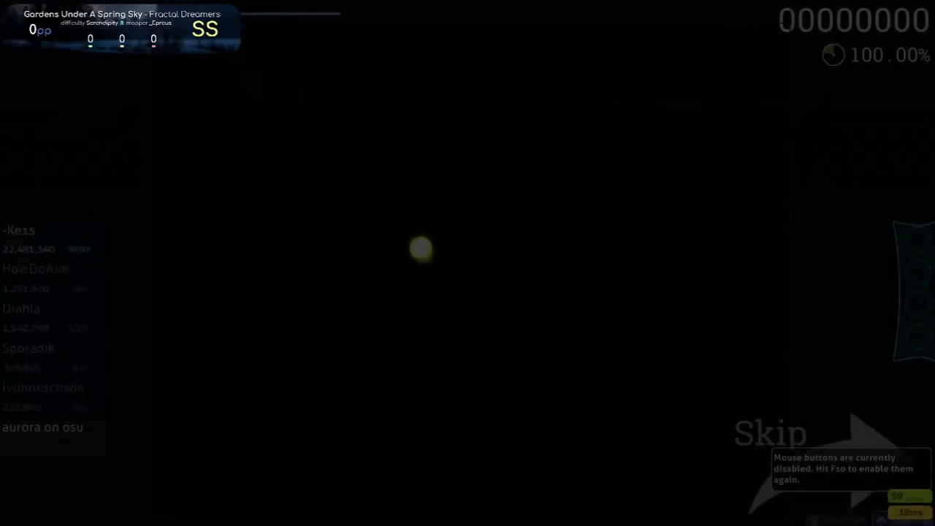
key(space)
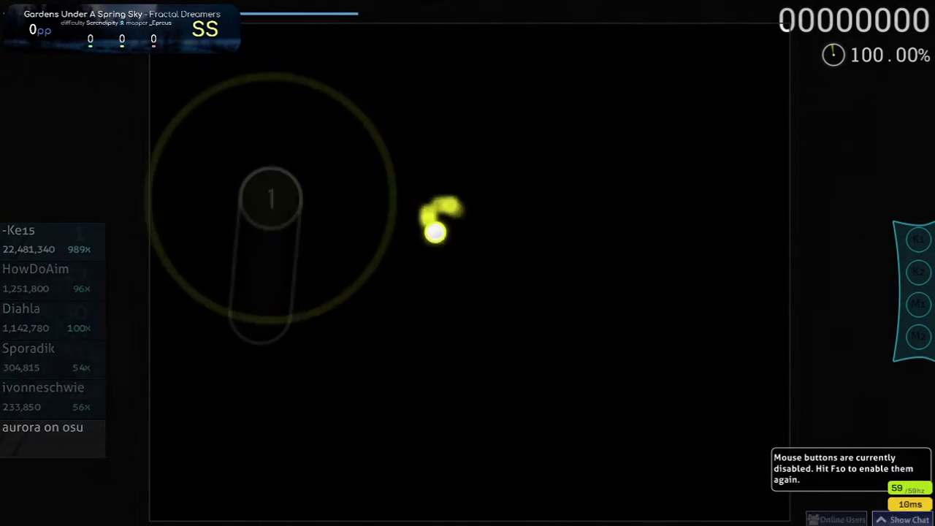
key(grave)
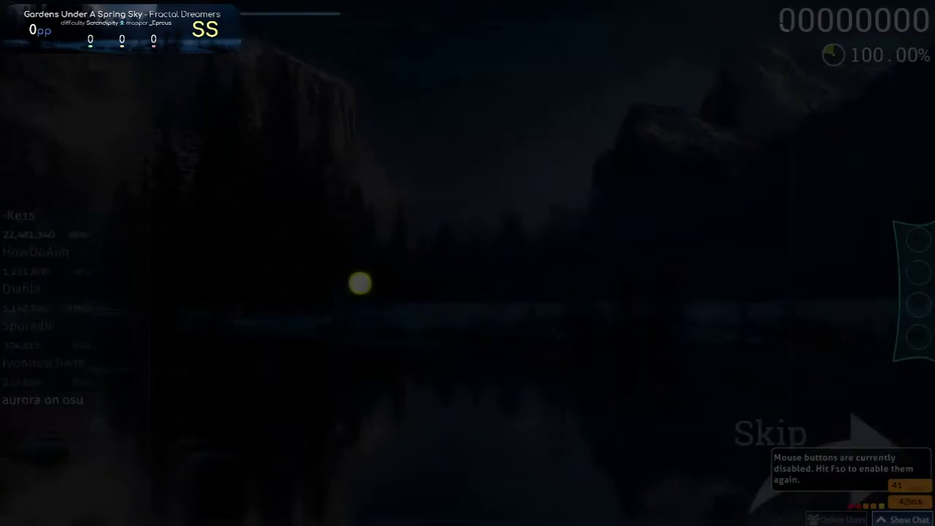
key(Escape)
key(alt+Tab)
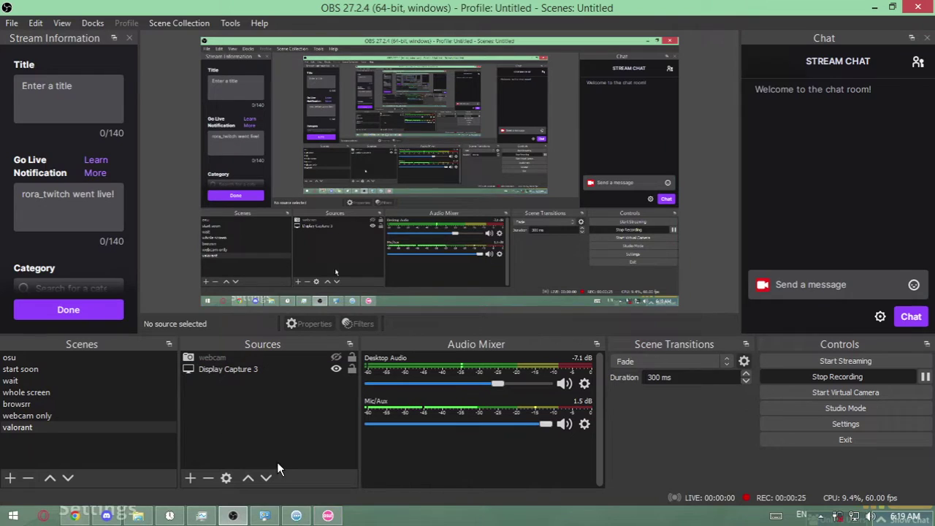
click(328, 516)
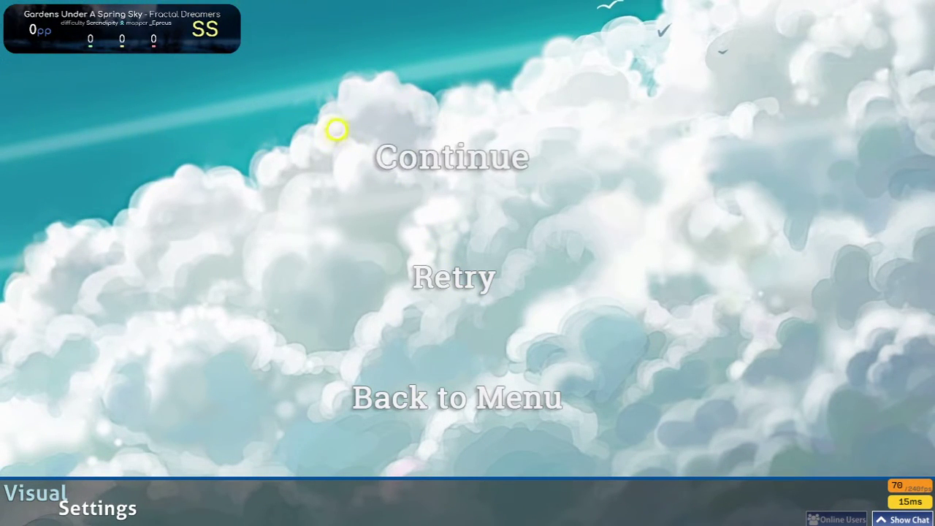
Resume the play and hit circles and sliders with Z and X
click(461, 153)
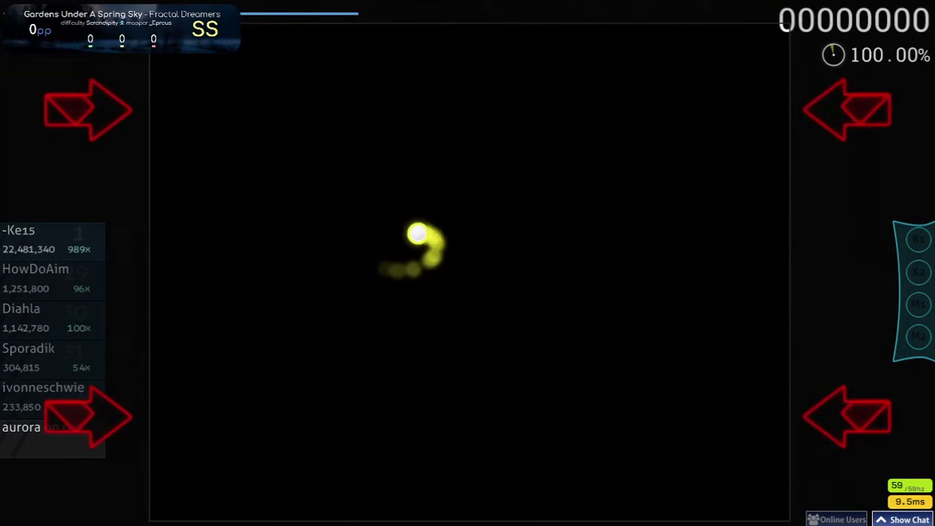
key(z)
key(x)
key(z)
key(z)
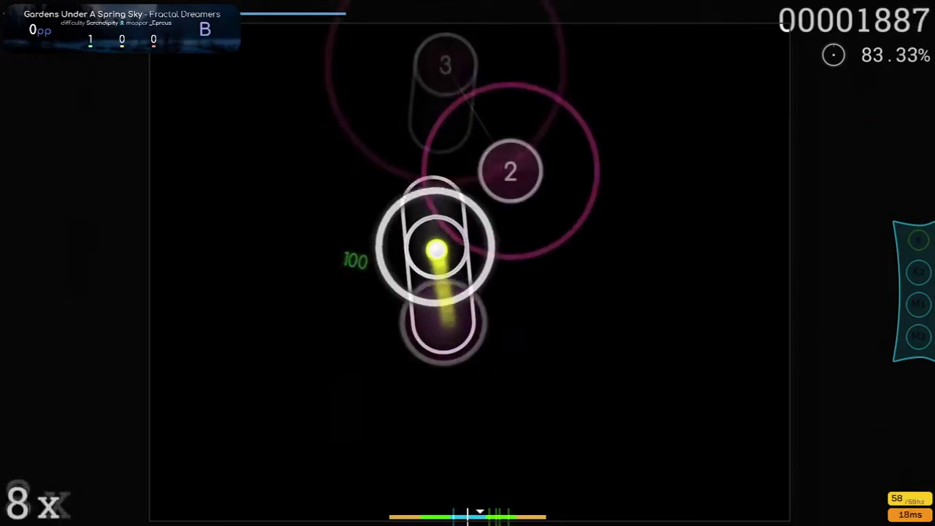
key(x)
key(z)
key(x)
key(z)
key(z)
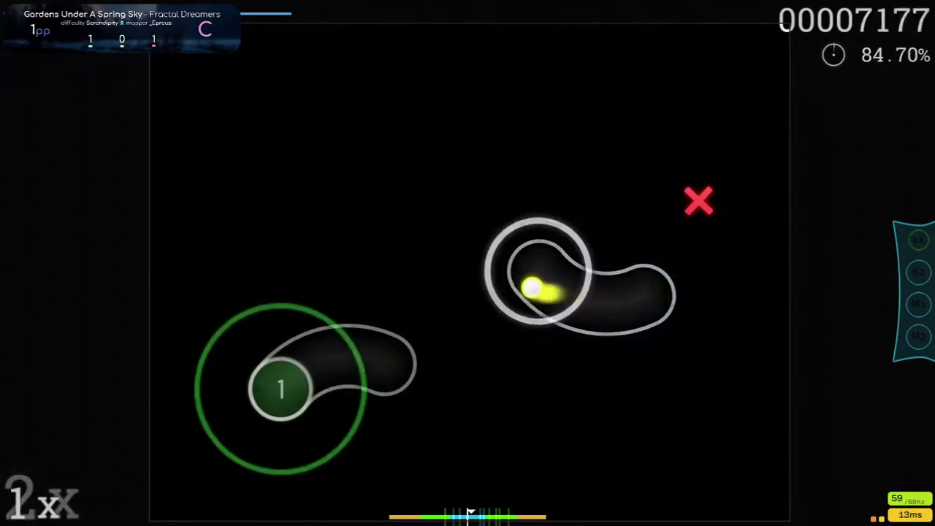
key(x)
key(z)
key(x)
Pause and unpause the play several times, leave it paused and switch to OBS
key(Escape)
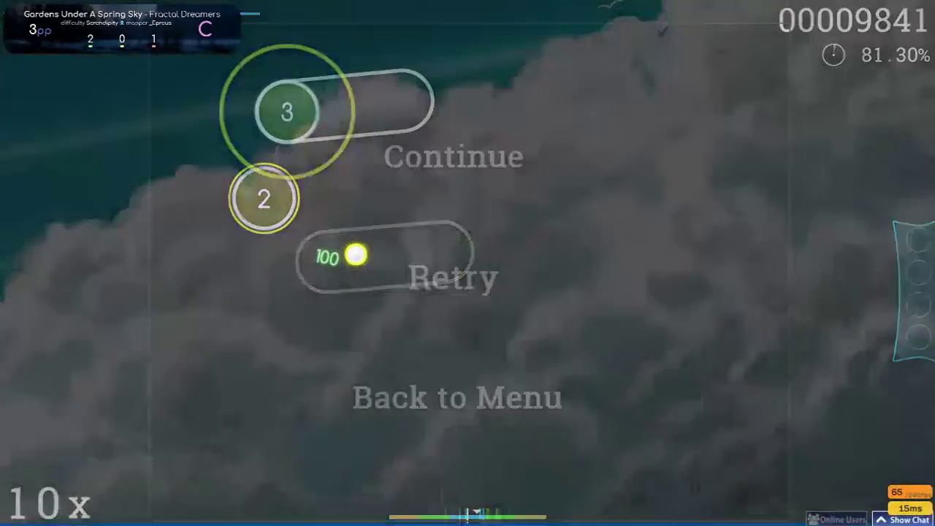
key(Escape)
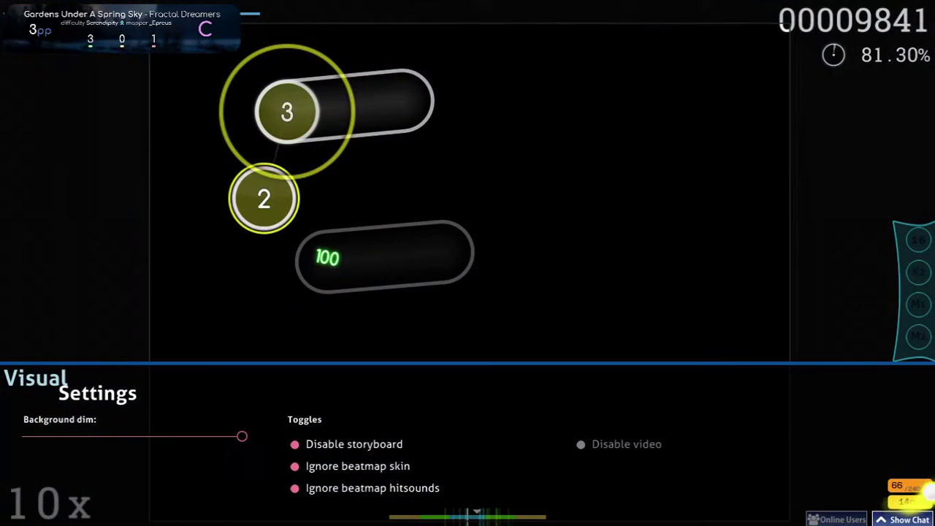
key(Escape)
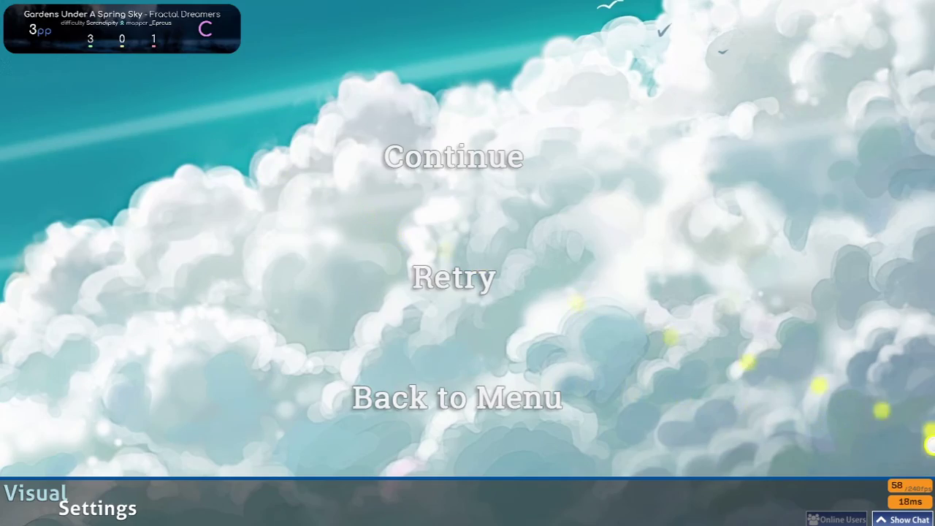
key(Escape)
key(Escape)
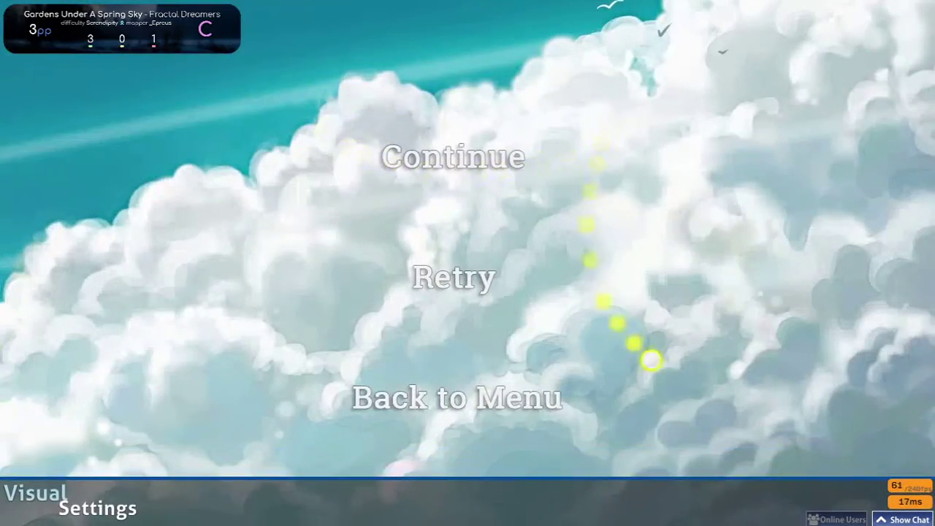
key(Escape)
key(Escape)
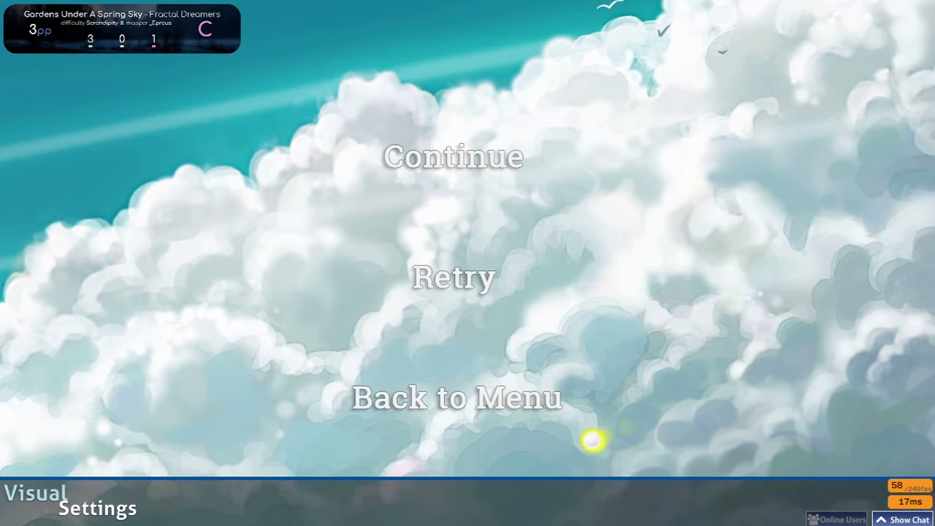
key(Escape)
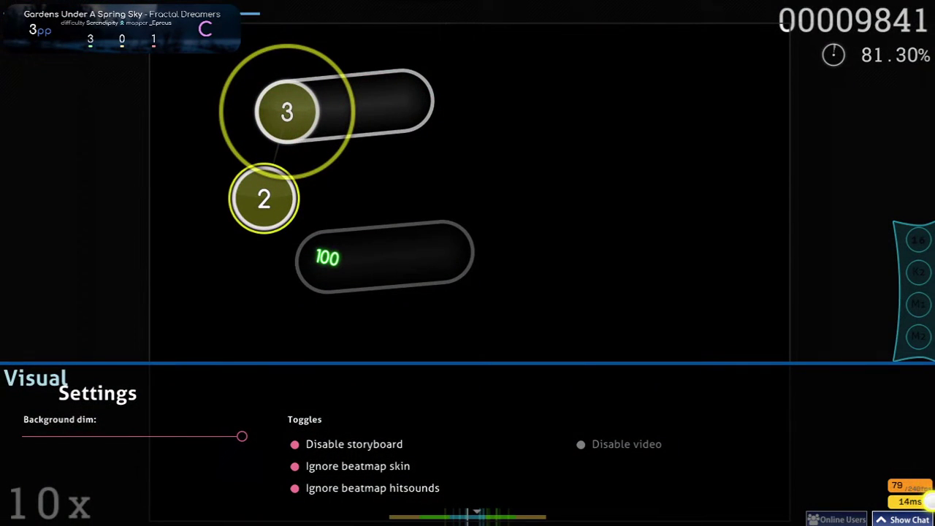
key(Escape)
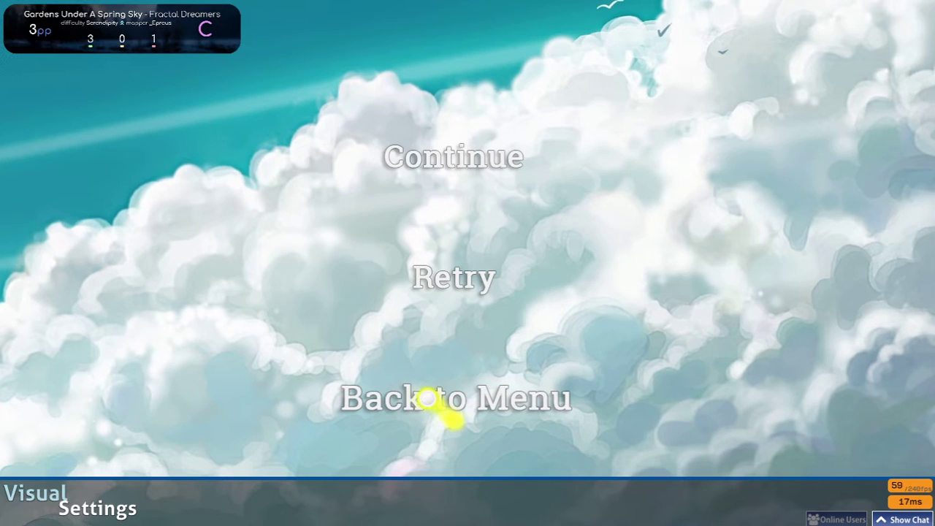
key(alt+Tab)
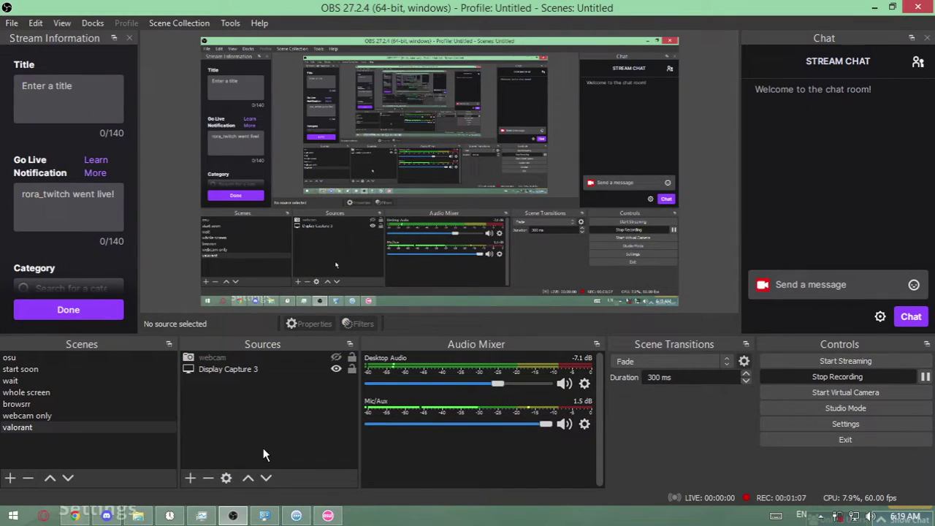
Delete gameoverlay, static, config.ini and gosumemory.exe from ppoverlay, retrying the in-use folder
click(141, 516)
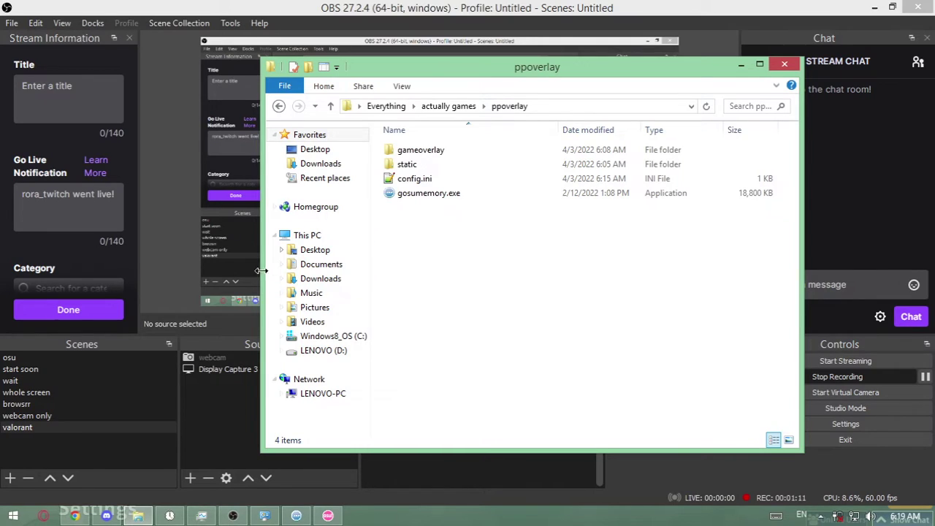
drag(452, 244, 447, 151)
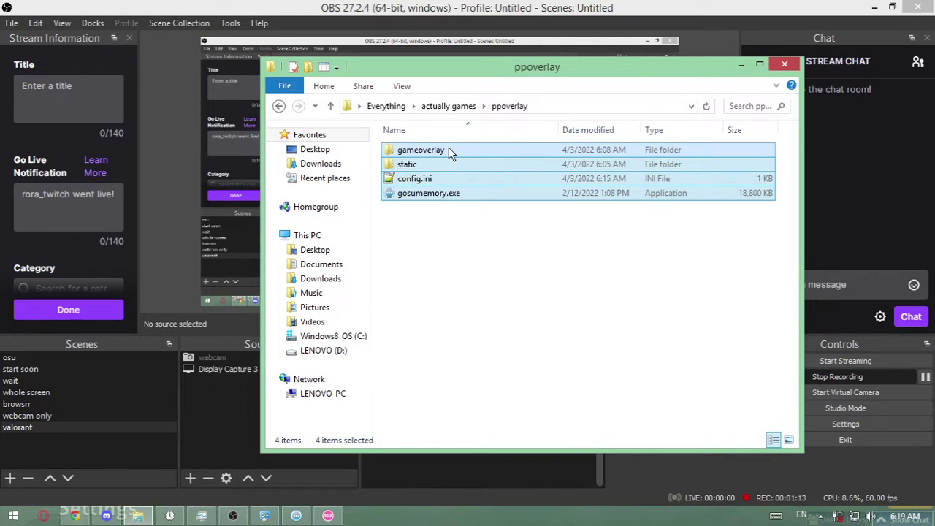
key(Delete)
click(296, 515)
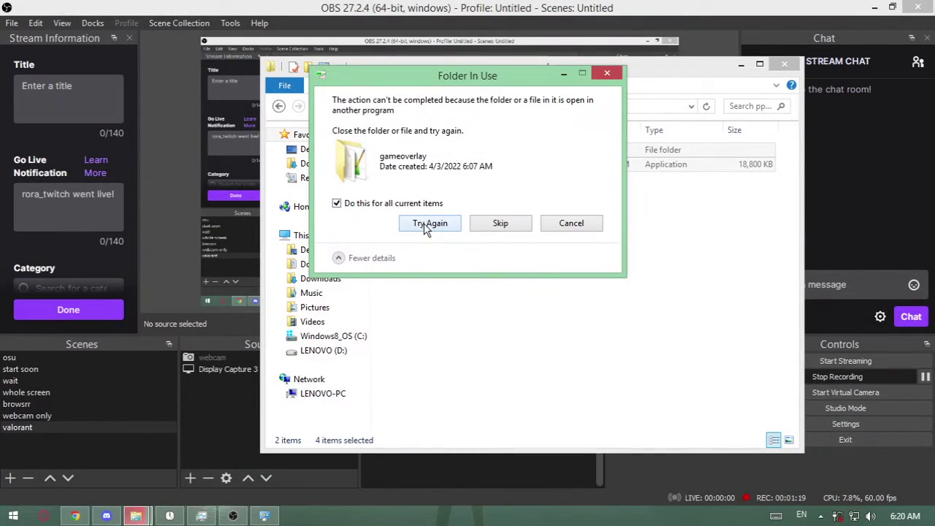
click(453, 227)
click(406, 227)
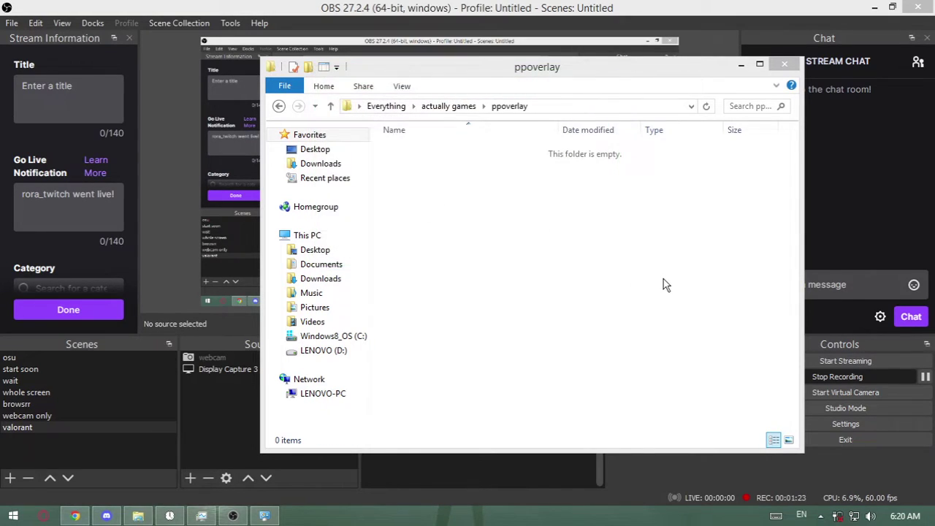
Open the gosumemory GitHub repository page from the address bar suggestion for 'gosu'
click(80, 518)
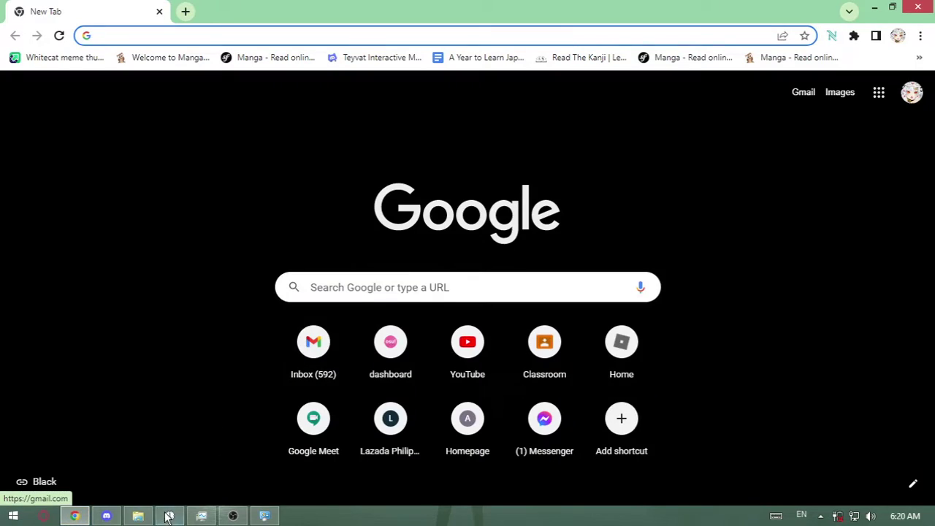
click(163, 37)
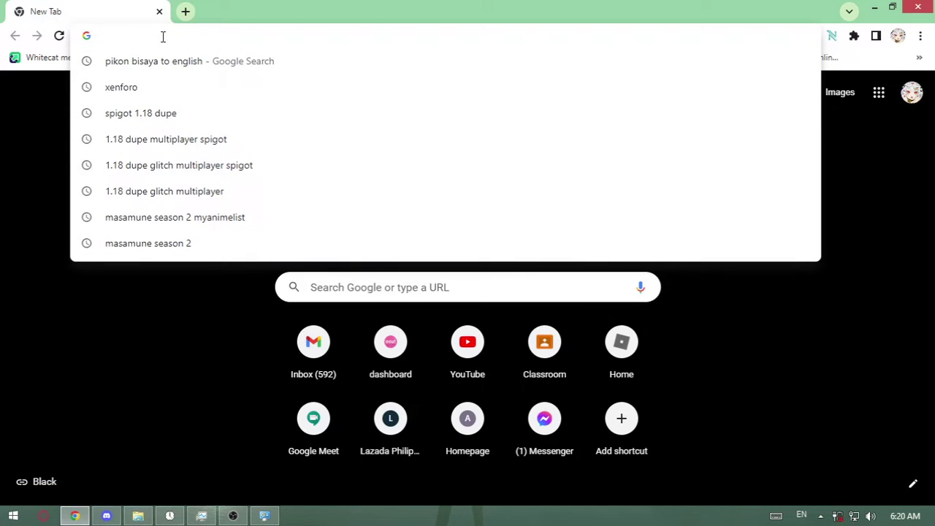
text(gosu)
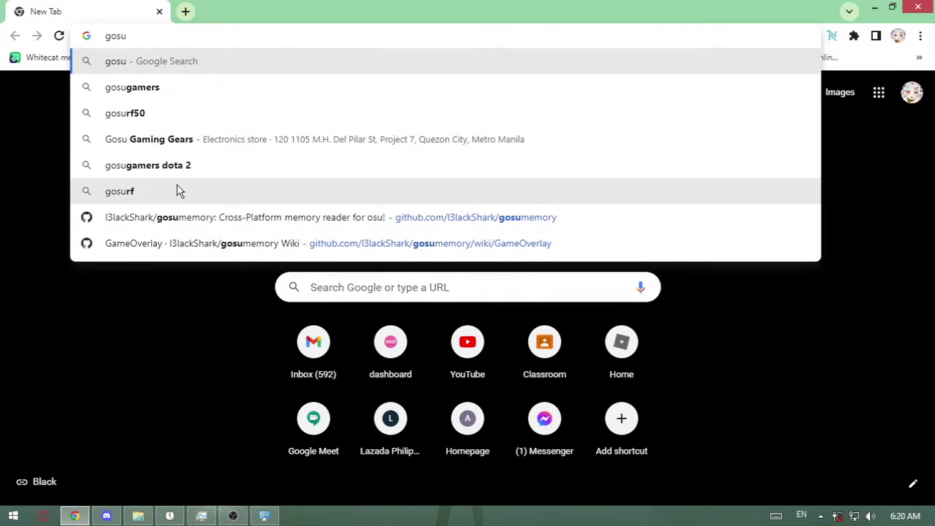
click(188, 217)
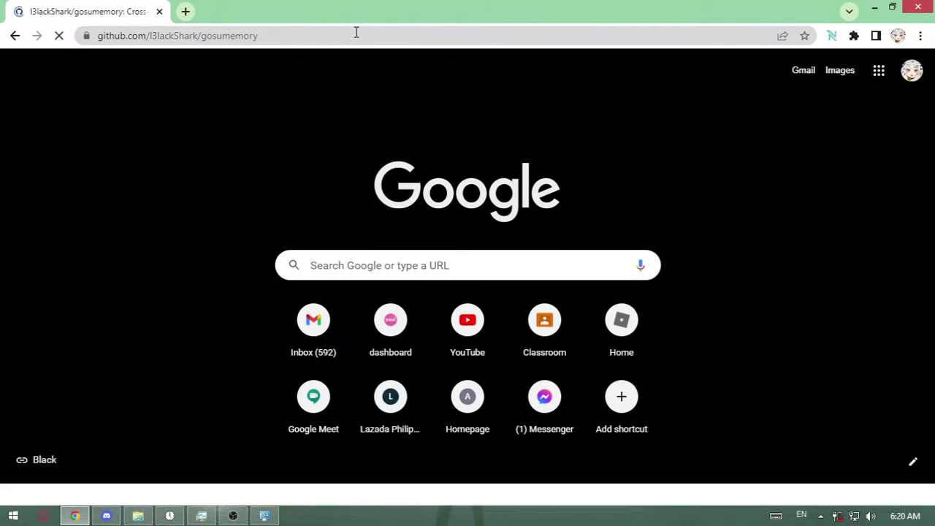
scroll(5, 241, down, 15)
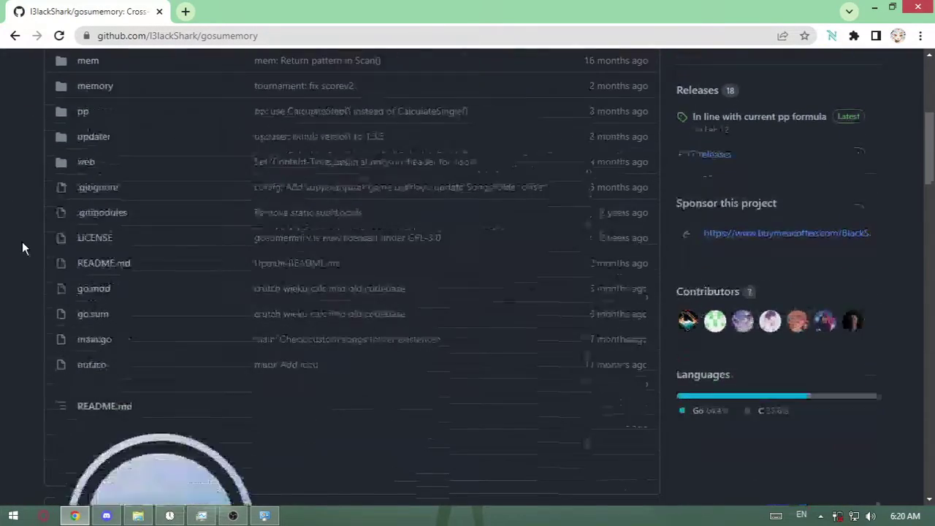
scroll(51, 234, down, 4)
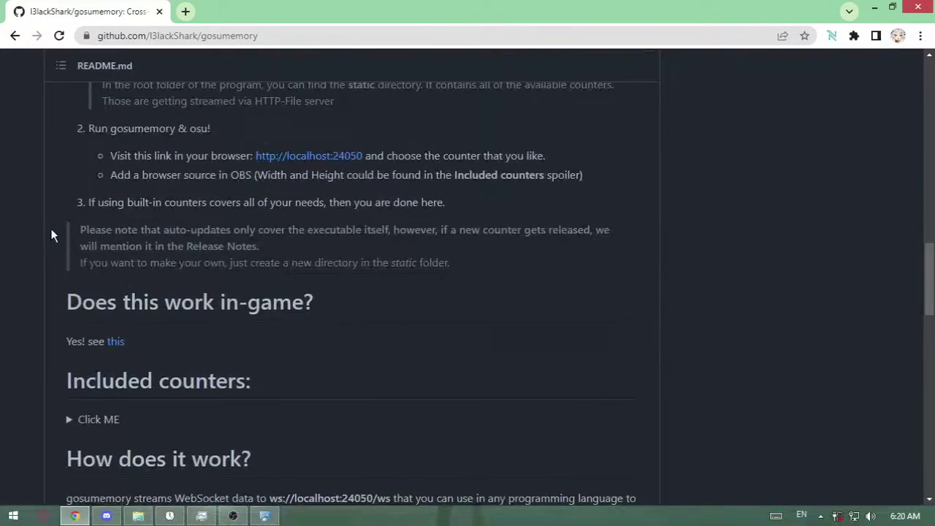
scroll(51, 234, up, 3)
scroll(51, 238, down, 4)
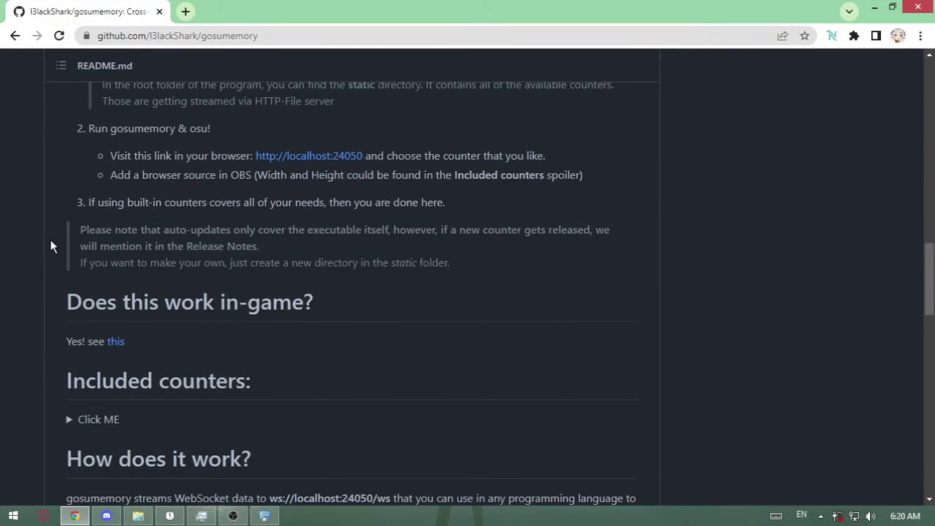
scroll(90, 255, down, 1)
scroll(88, 278, up, 15)
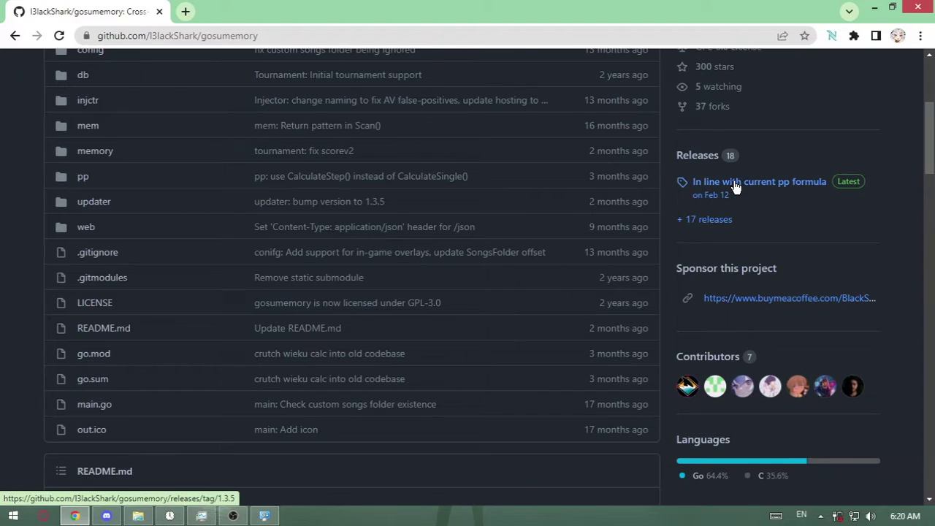
On the 1.3.5 release page, start downloading gosumemory_windows_amd64.zip, then cancel that download
click(736, 188)
scroll(202, 373, down, 4)
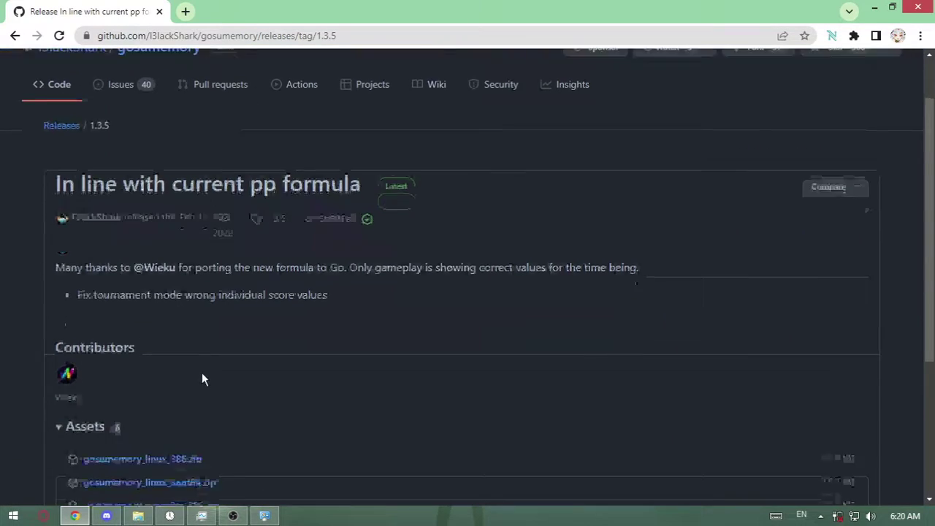
click(176, 305)
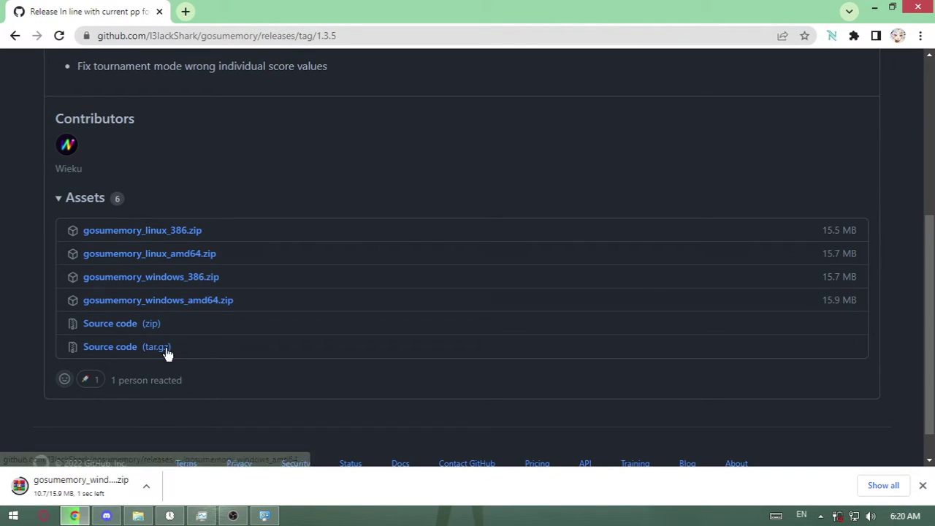
click(148, 484)
click(176, 463)
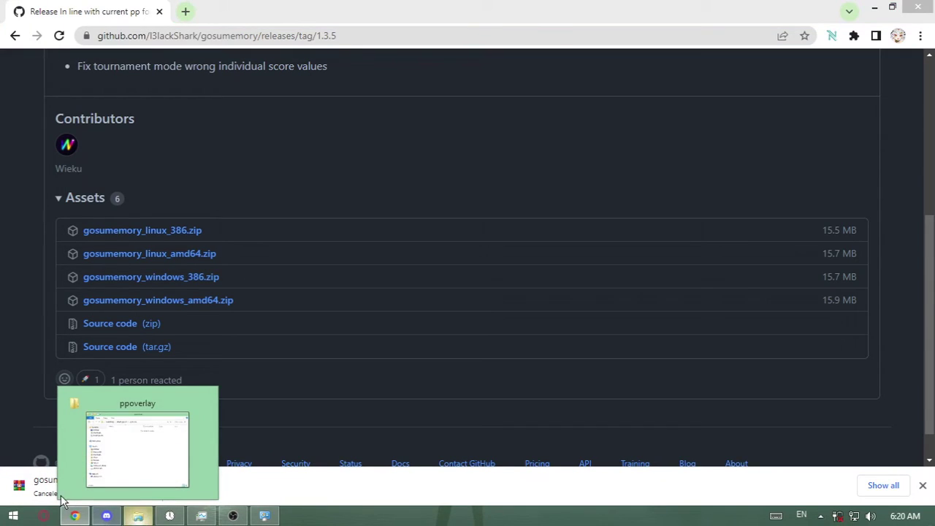
Search Downloads for 'gosu' and open gosumemory_windows_amd64.zip in WinRAR
click(924, 486)
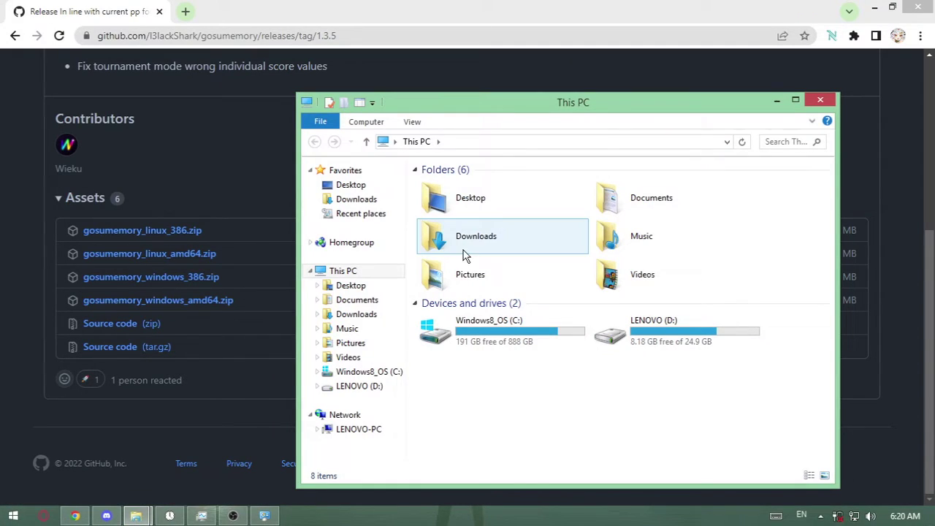
click(349, 315)
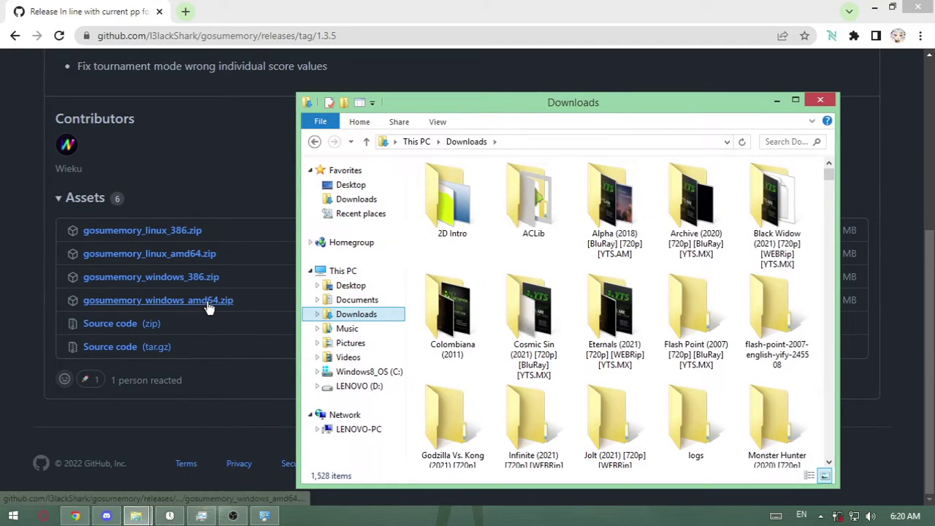
click(778, 140)
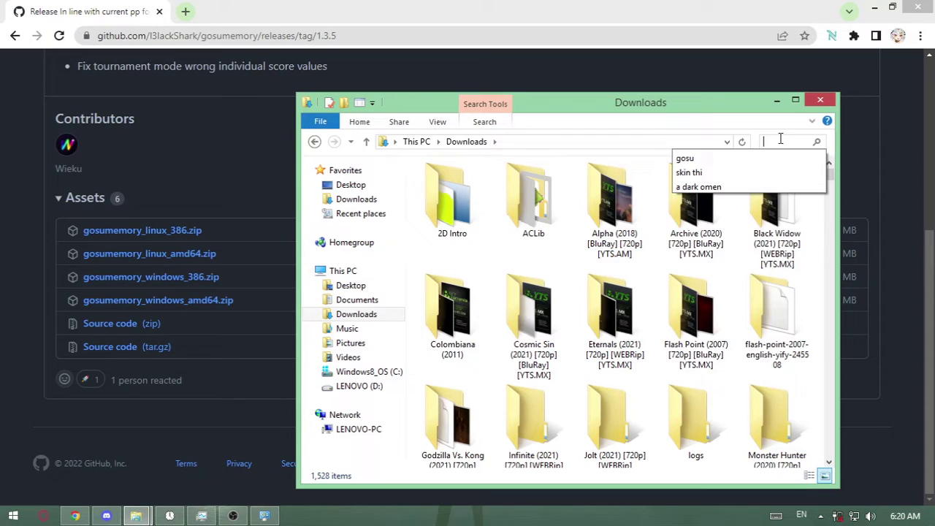
click(766, 159)
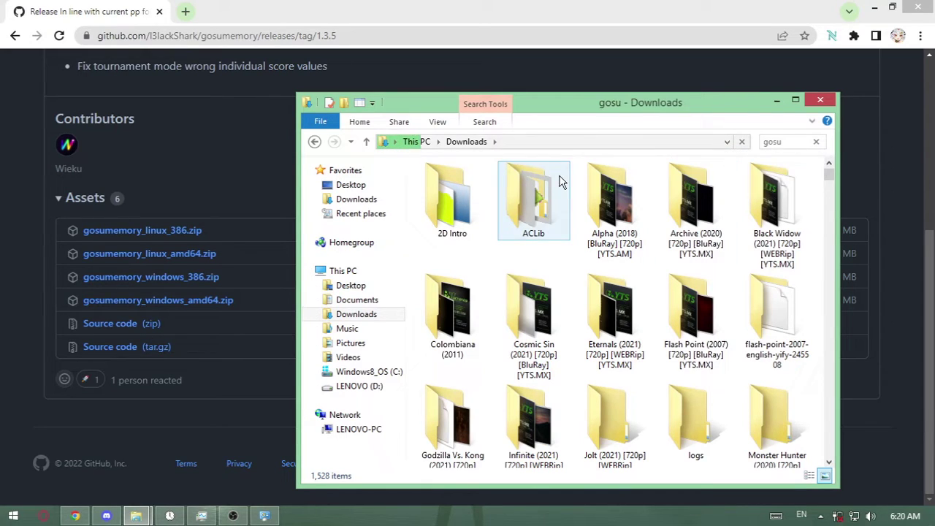
click(475, 198)
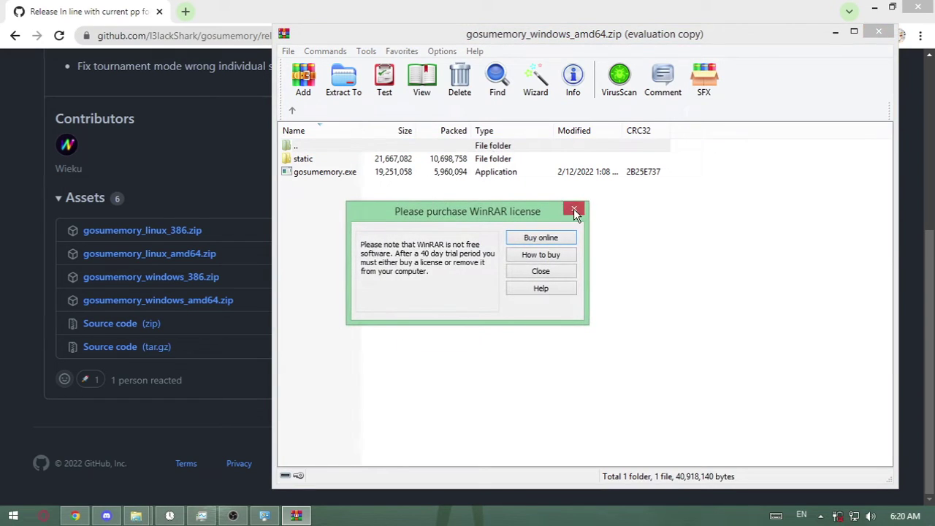
Dismiss the WinRAR license reminder and drag static and gosumemory.exe into the ppoverlay folder
click(573, 209)
drag(315, 187, 309, 157)
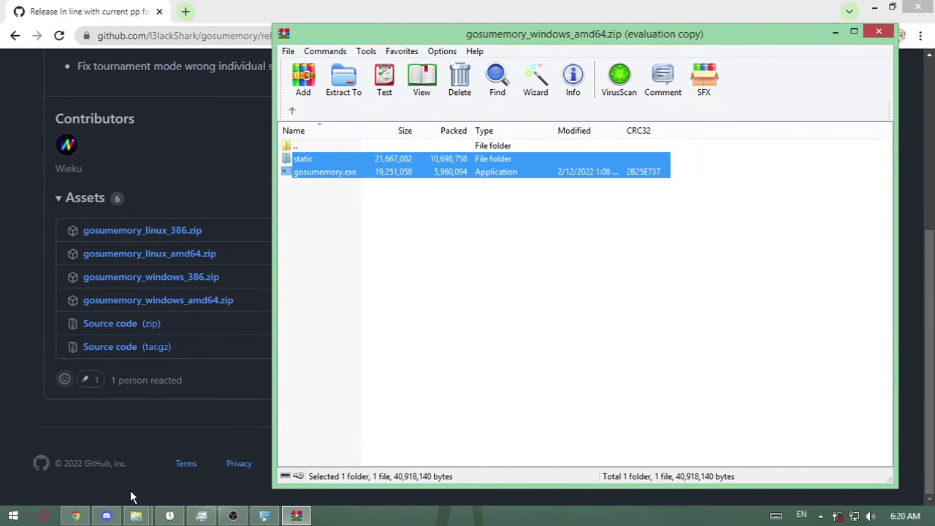
mouse_move(136, 516)
click(102, 455)
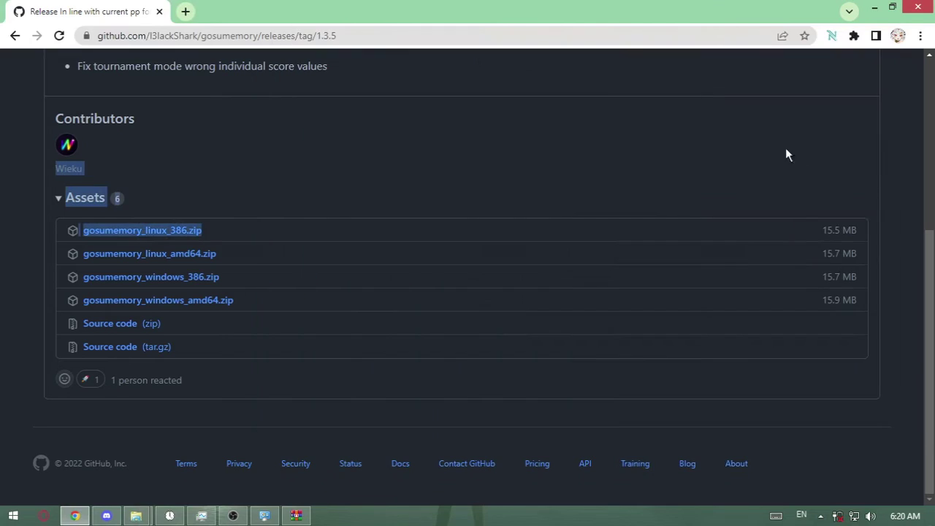
click(295, 516)
click(106, 516)
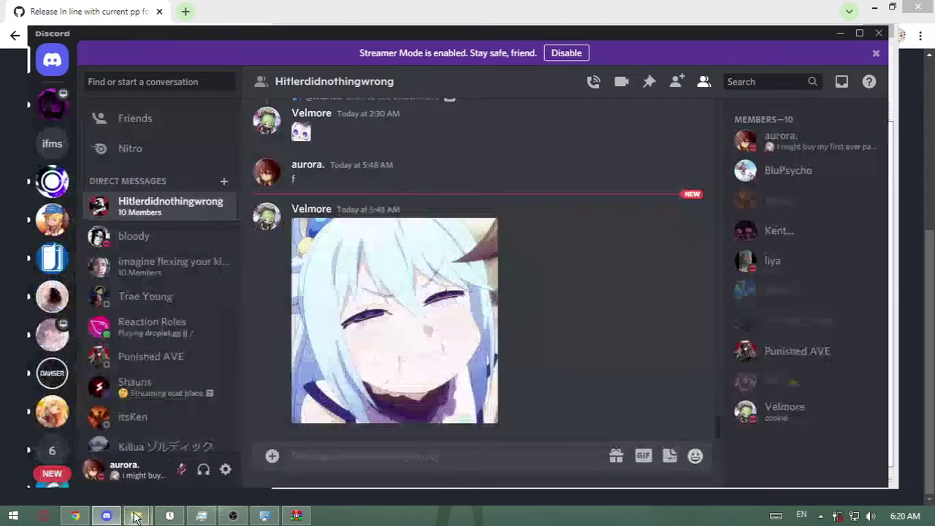
mouse_move(135, 516)
click(110, 477)
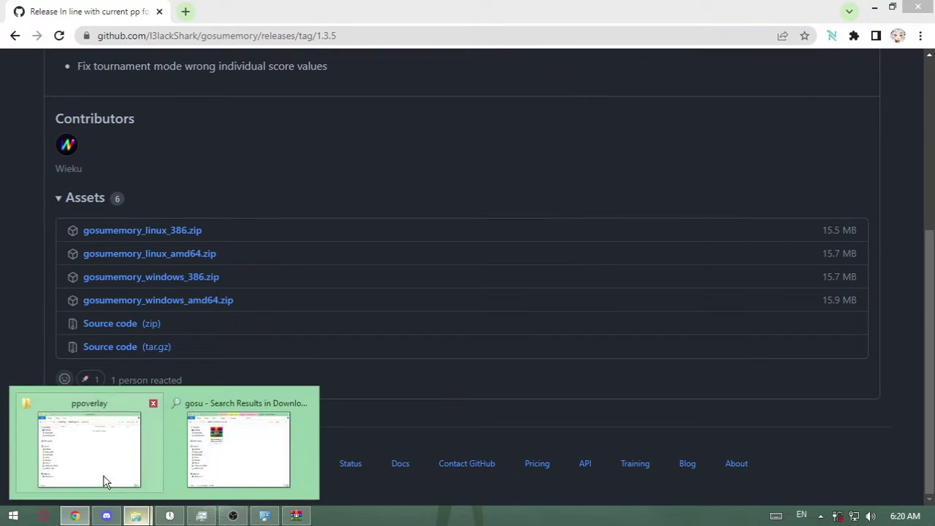
click(88, 453)
click(301, 517)
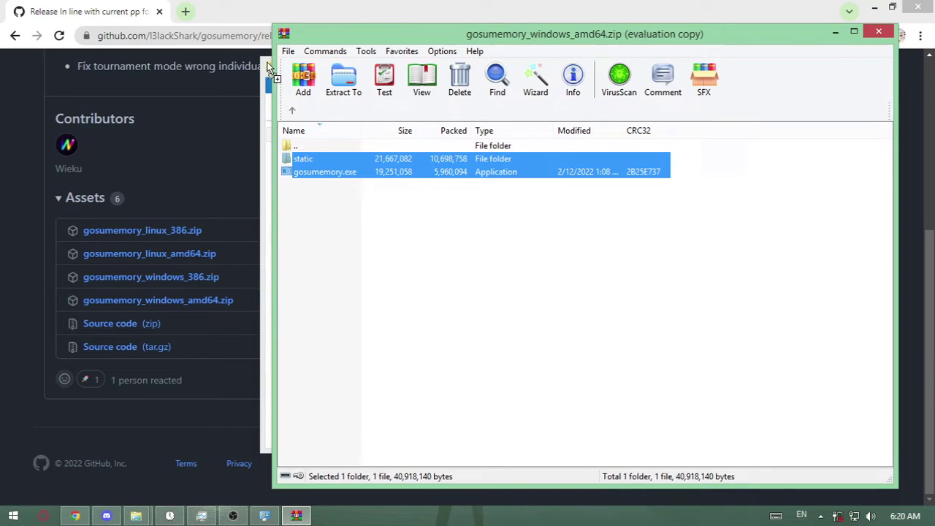
drag(267, 64, 266, 67)
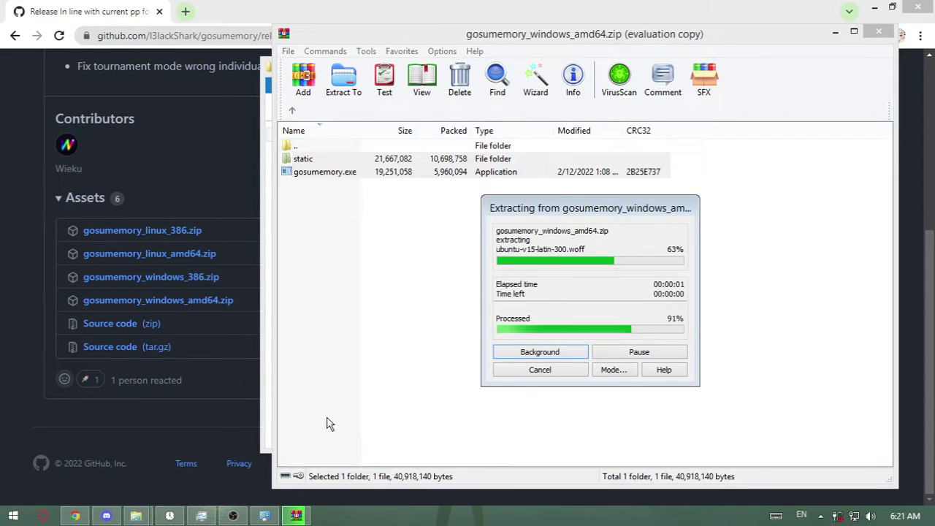
Close the search results and WinRAR, run gosumemory.exe, and open the generated config.ini in Notepad++
mouse_move(135, 516)
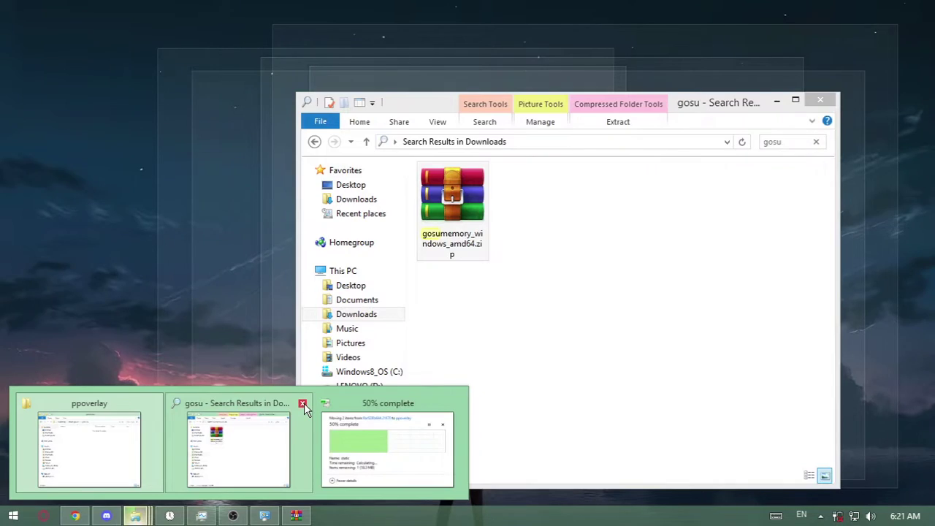
click(303, 406)
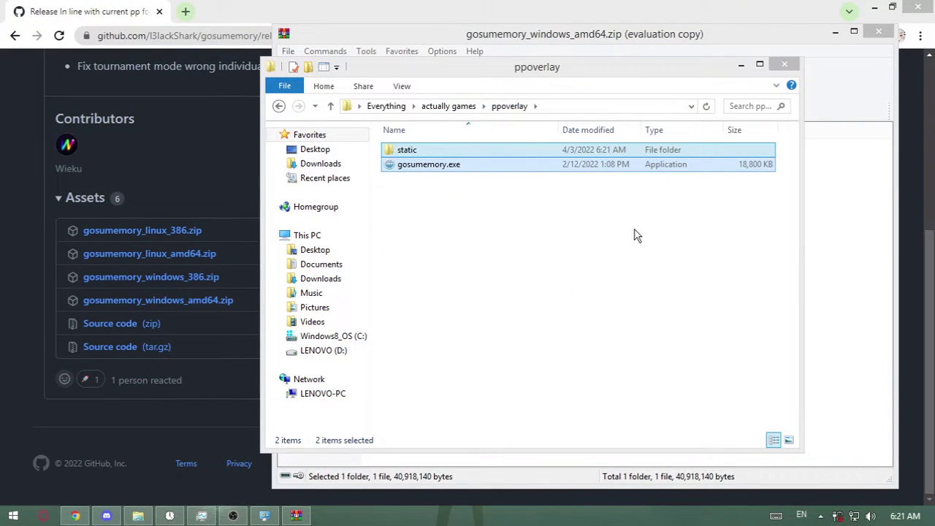
click(880, 34)
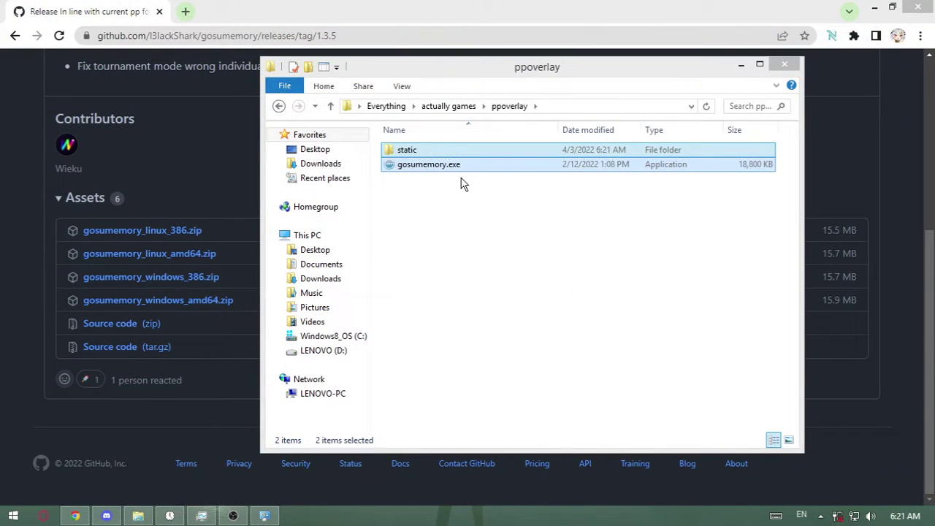
click(448, 164)
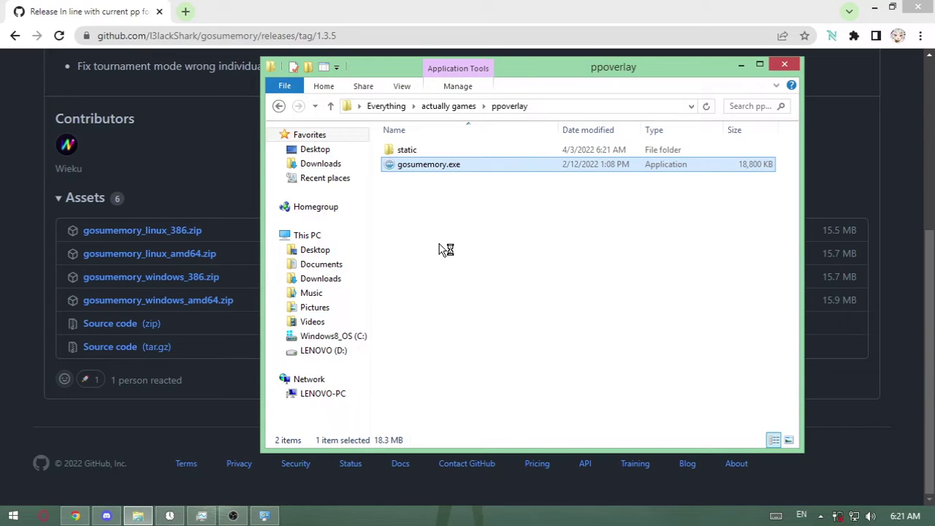
click(7, 35)
click(2, 328)
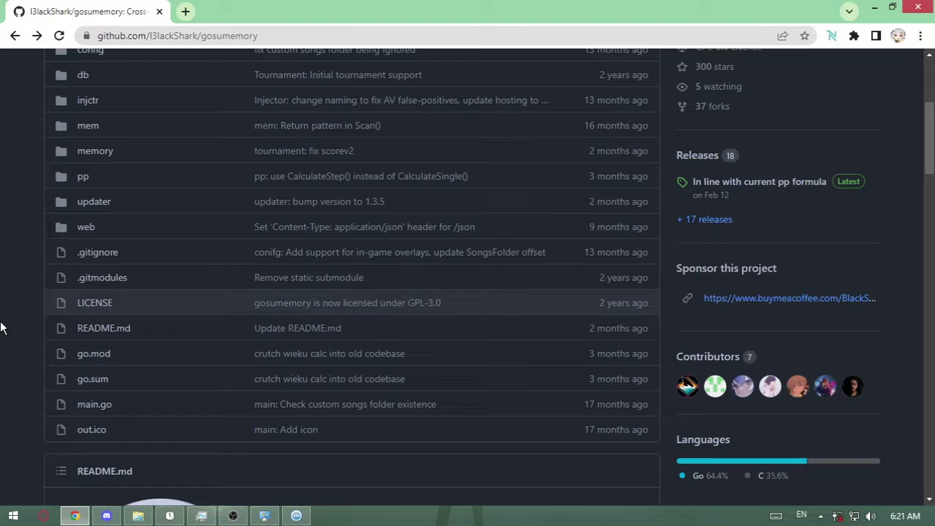
scroll(31, 314, down, 12)
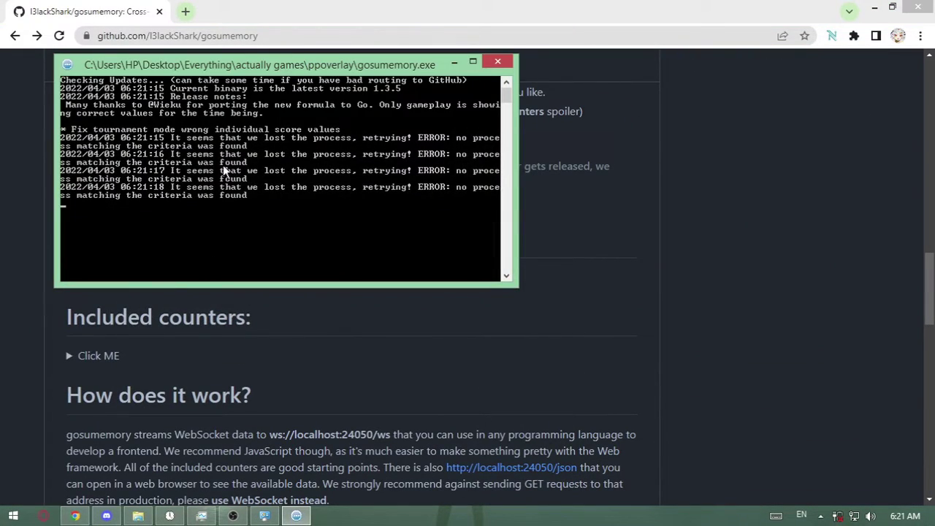
click(137, 515)
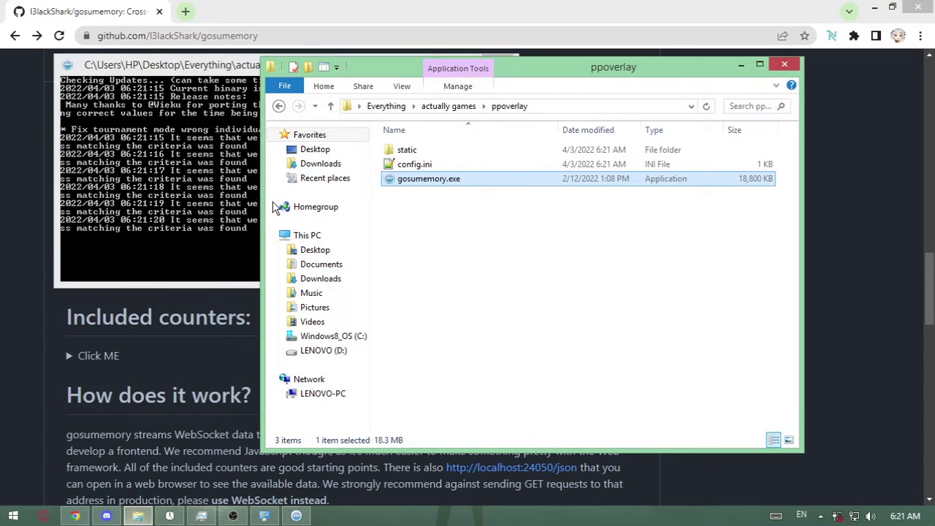
double_click(472, 166)
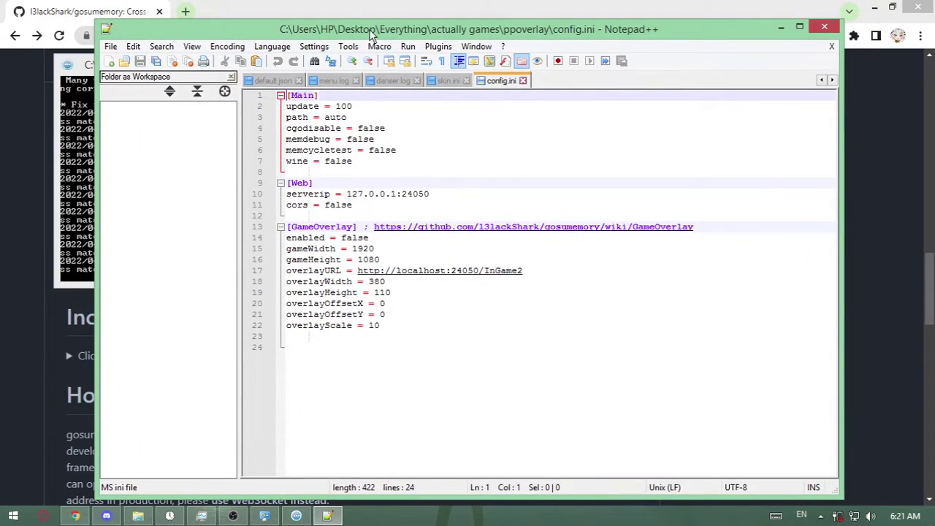
Close the gosumemory console and change gameWidth from 1920 to 1360 and gameHeight to 768
click(79, 67)
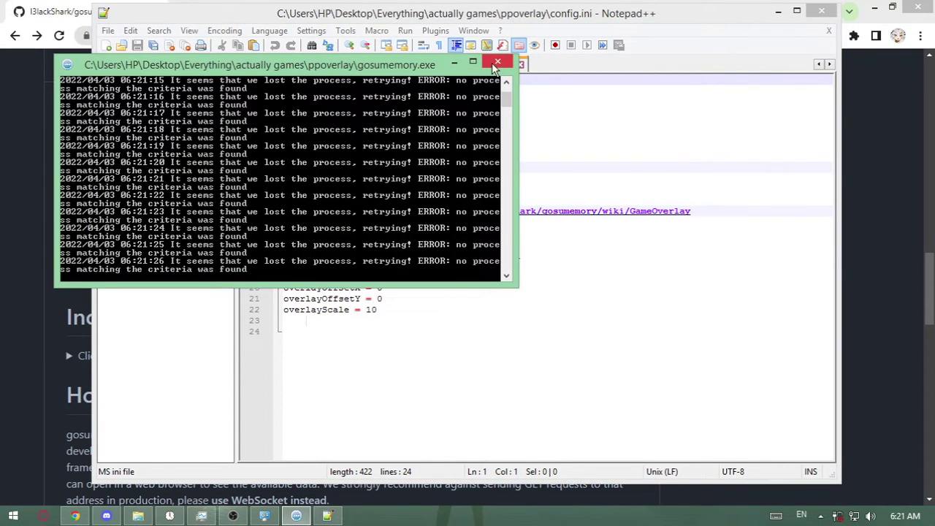
click(495, 67)
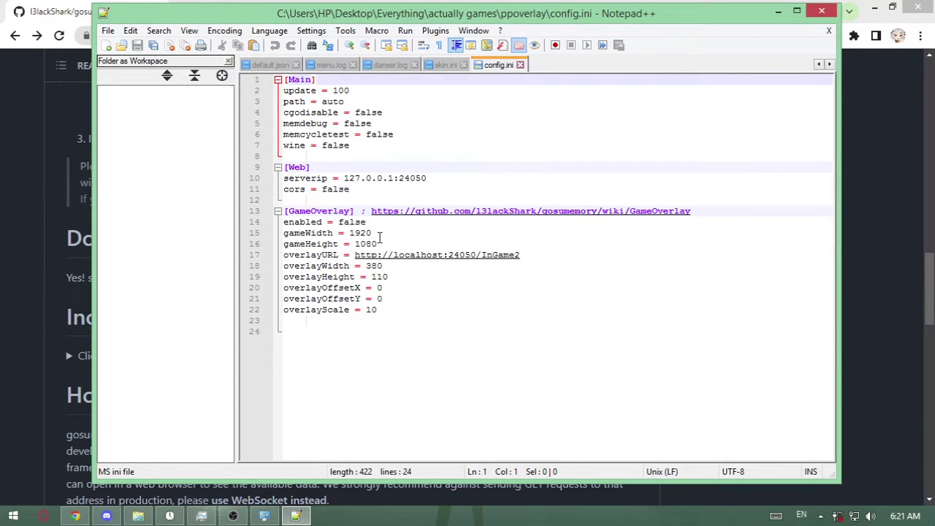
mouse_move(371, 233)
mouse_down()
mouse_move(349, 244)
mouse_move(349, 234)
mouse_up()
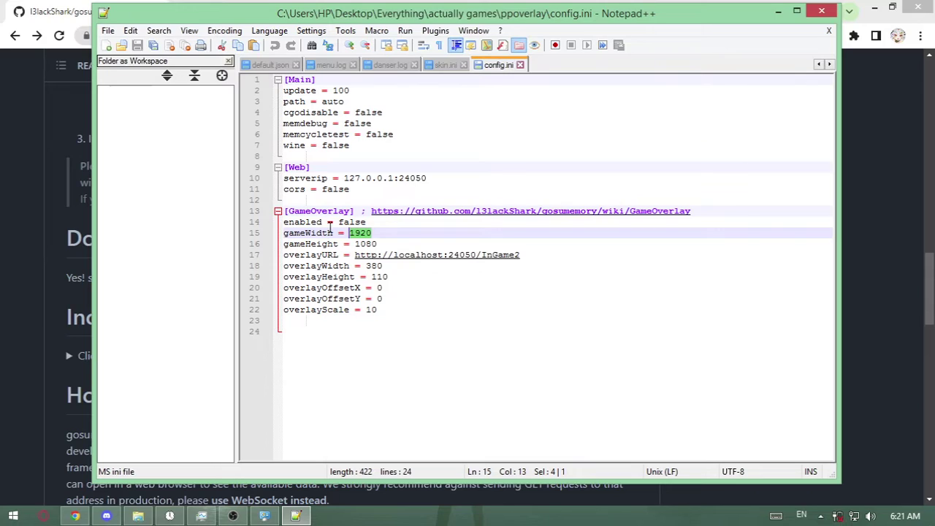
text(1)
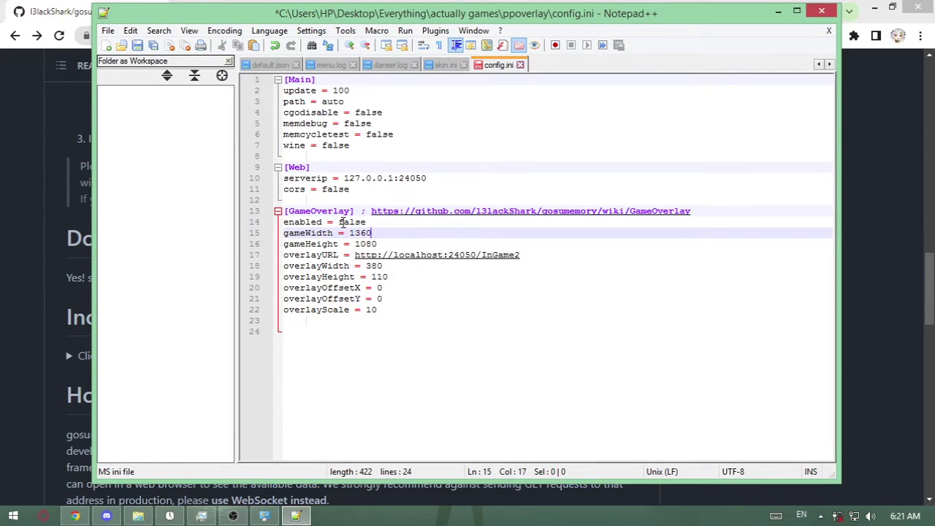
drag(366, 244, 372, 244)
text(76)
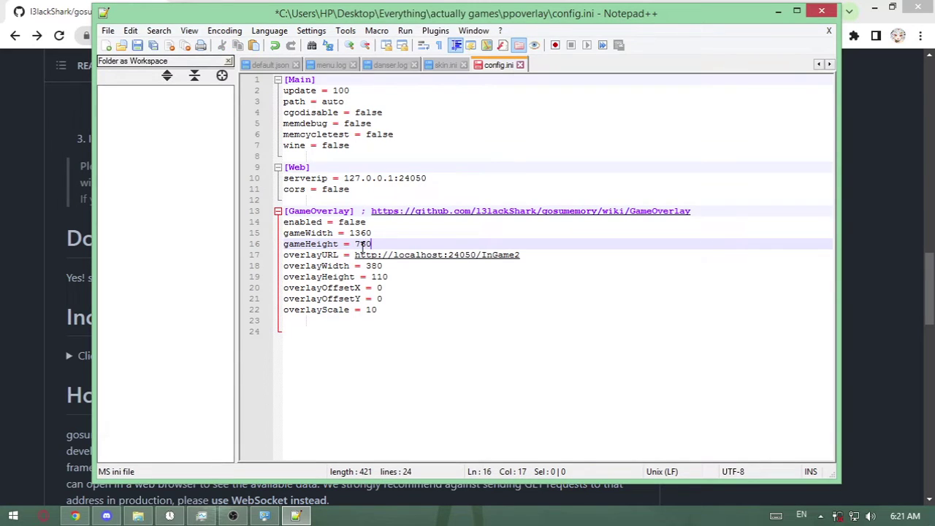
Check the desktop Screen resolution shows 1360 × 768, then return to config.ini
key(super+d)
right_click(793, 291)
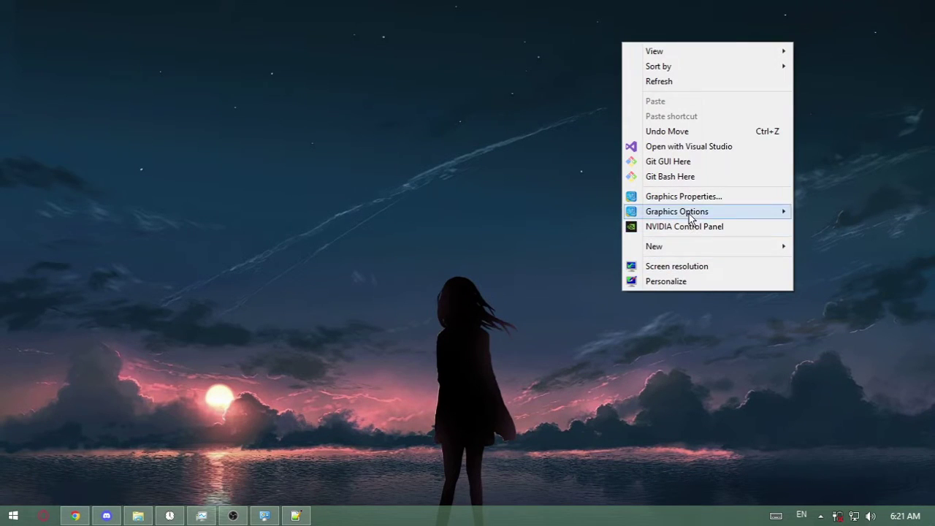
click(682, 265)
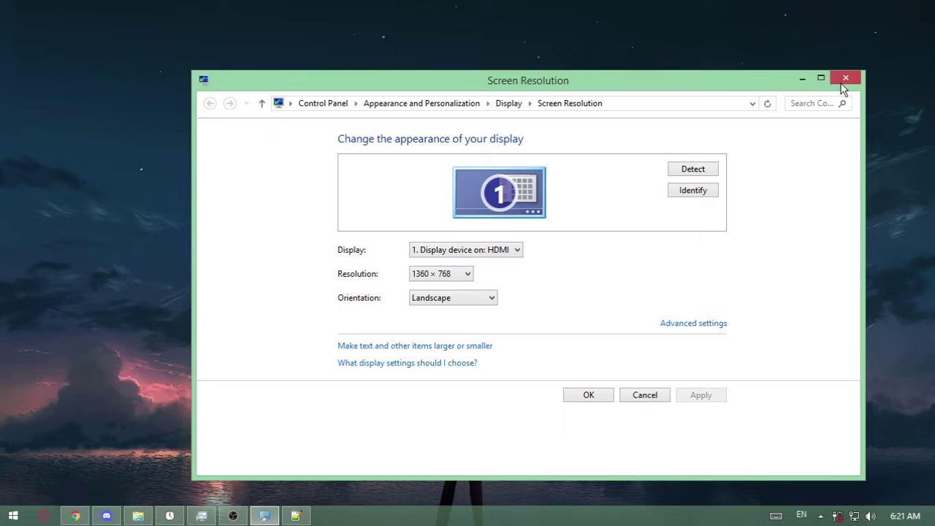
click(845, 78)
click(265, 515)
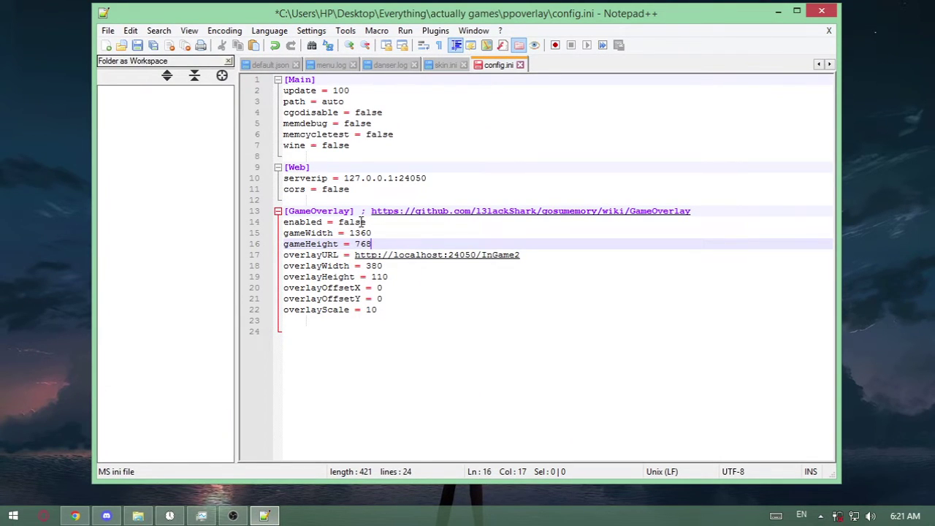
Set enabled to true on line 14 of config.ini and return to the gosumemory README
click(308, 222)
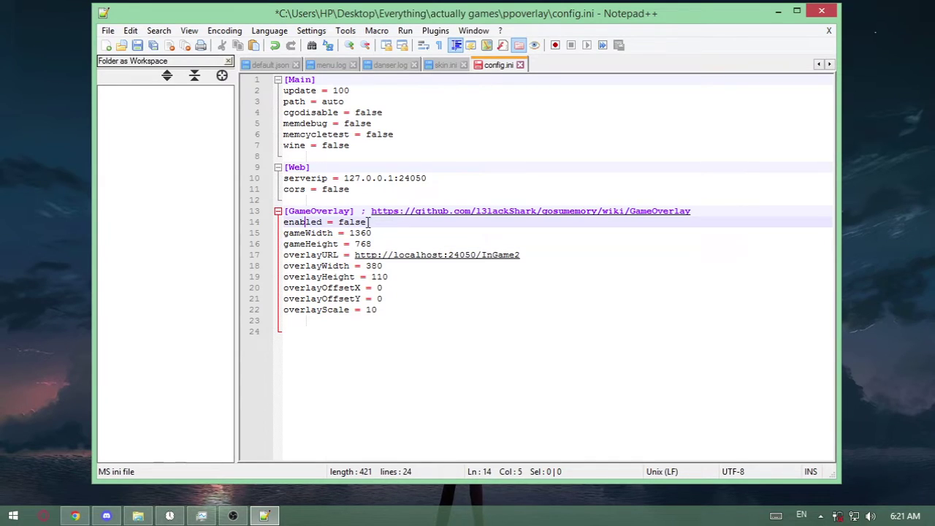
text(tru)
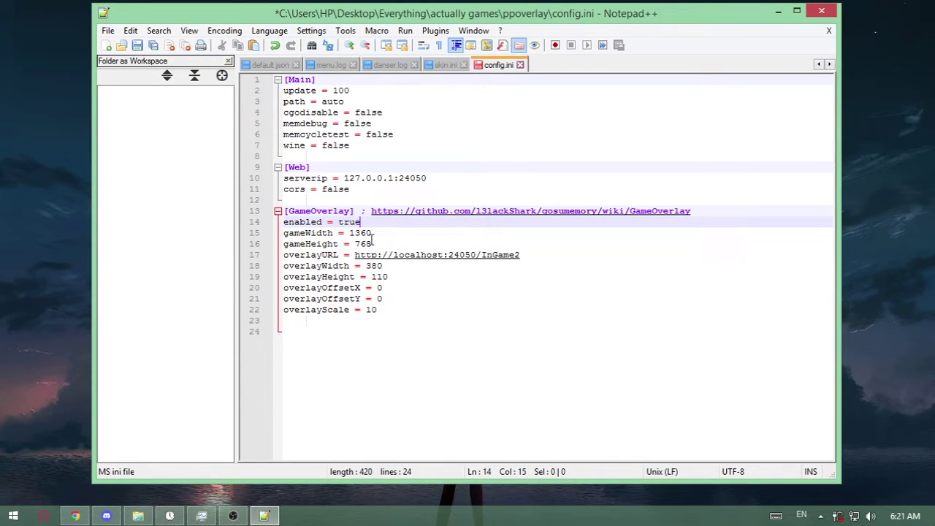
click(373, 241)
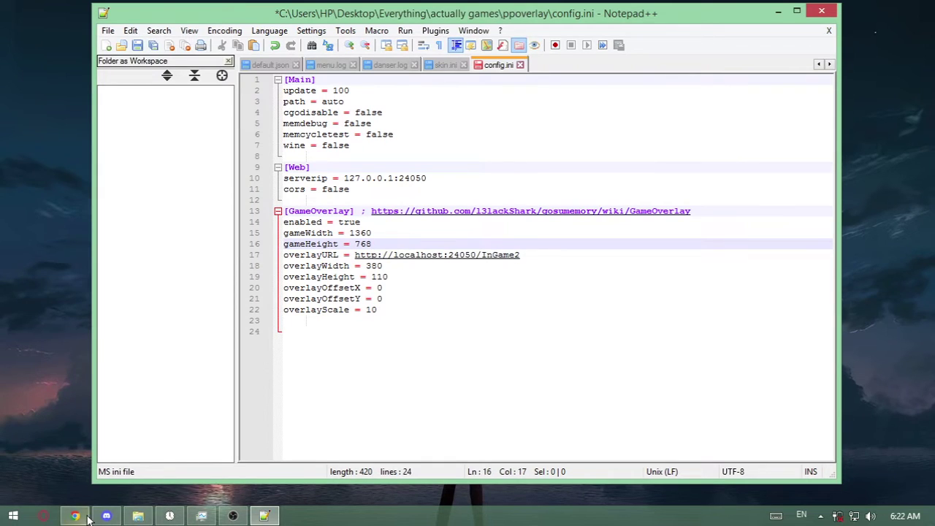
click(80, 515)
Select the overlayURL in config.ini, then expand the README's Included counters to show reComfortaa
scroll(256, 354, down, 2)
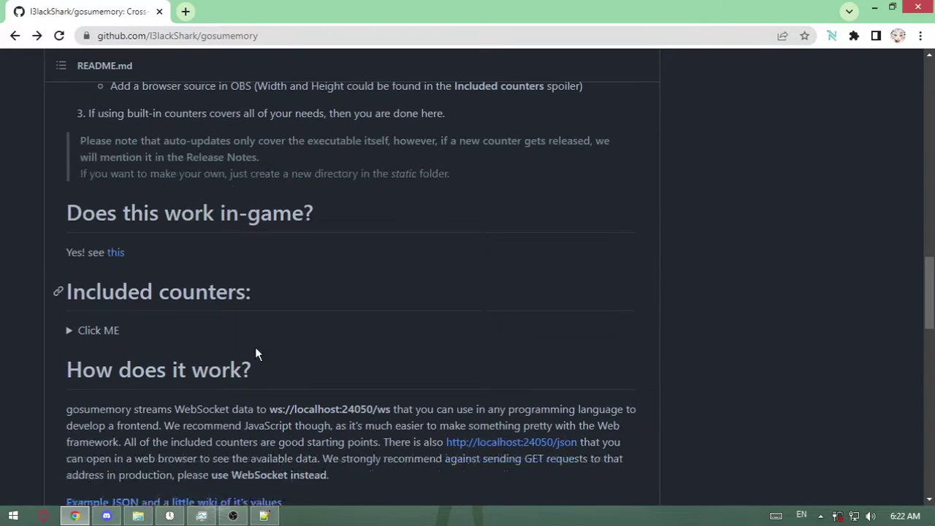
click(264, 515)
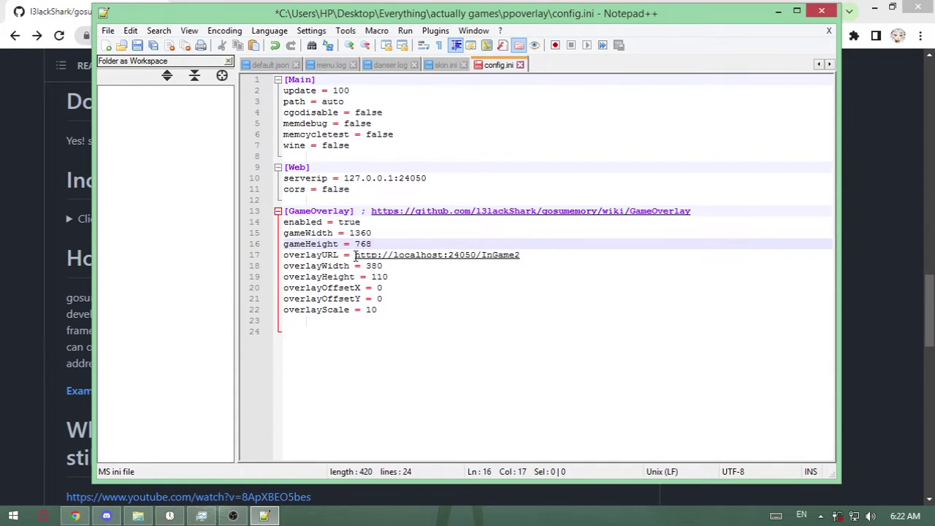
mouse_move(356, 255)
mouse_down()
mouse_move(489, 254)
mouse_move(498, 268)
mouse_move(539, 253)
mouse_up()
click(2, 266)
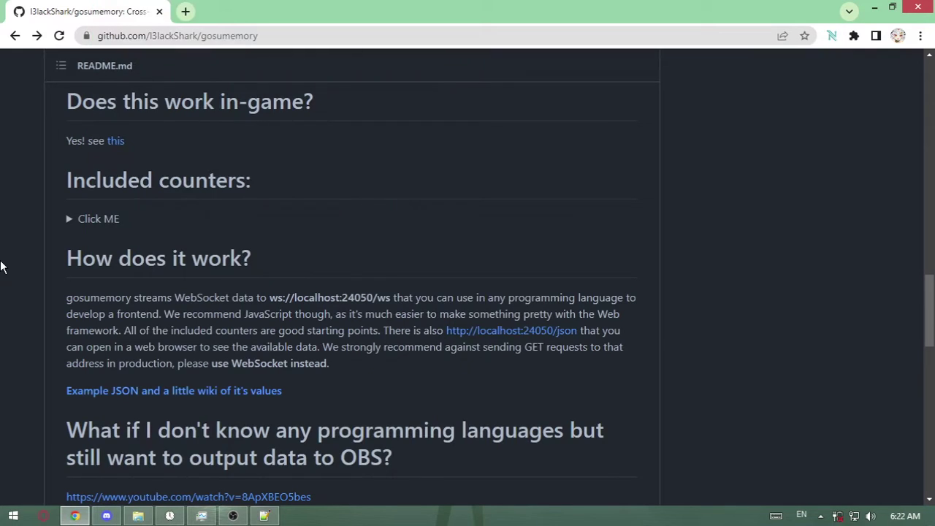
click(106, 218)
scroll(459, 230, down, 6)
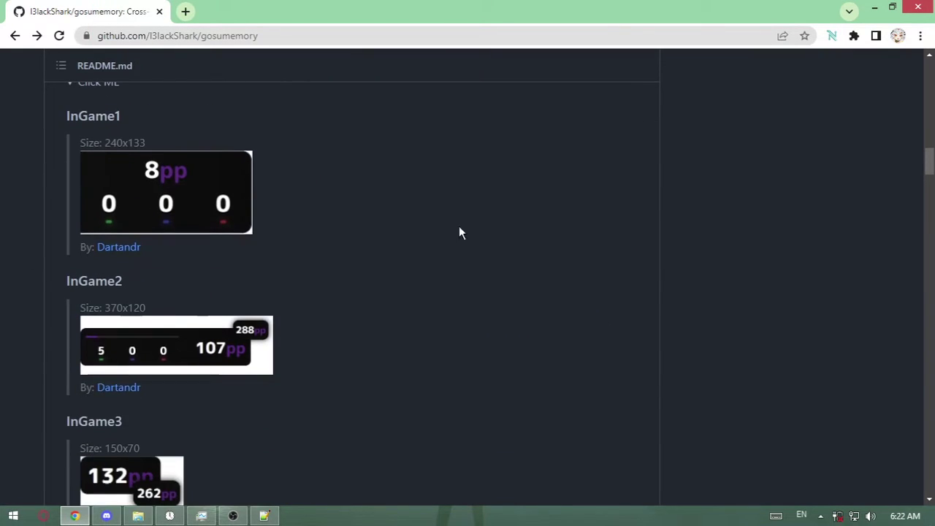
click(138, 516)
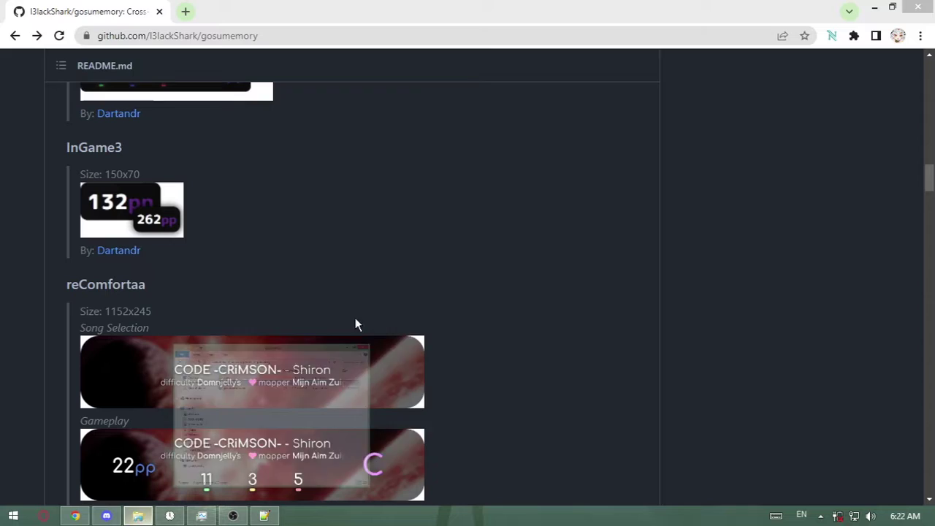
Launch gosumemory.exe from ppoverlay, then start osu! from the actually games folder shortcut
click(509, 189)
double_click(506, 184)
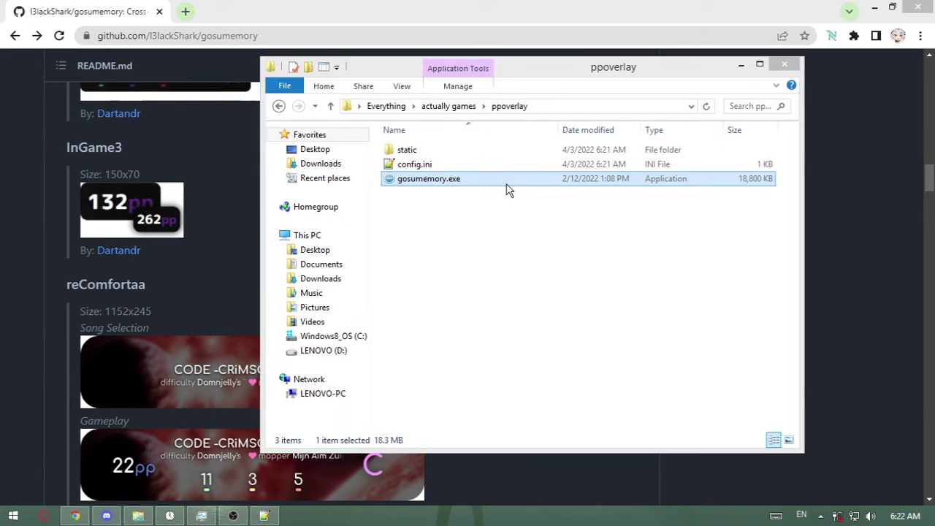
drag(369, 67, 369, 65)
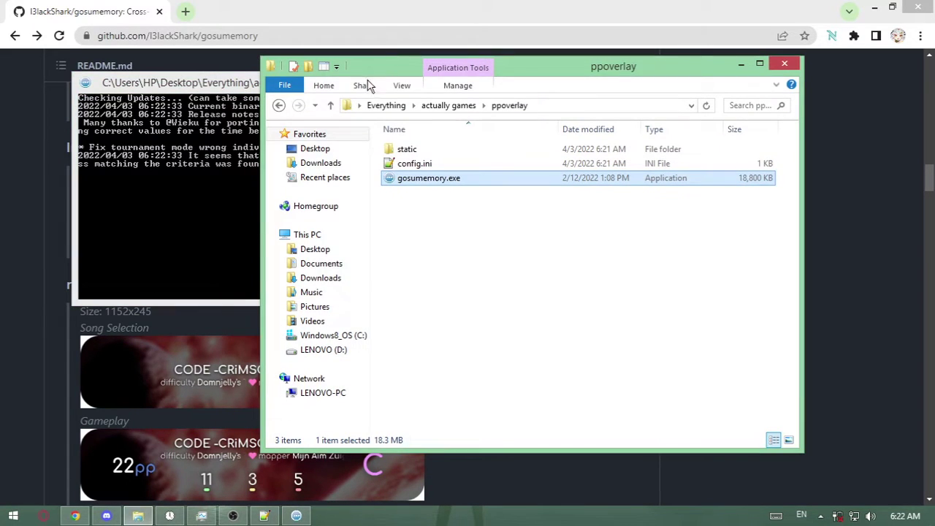
click(427, 109)
scroll(422, 366, down, 10)
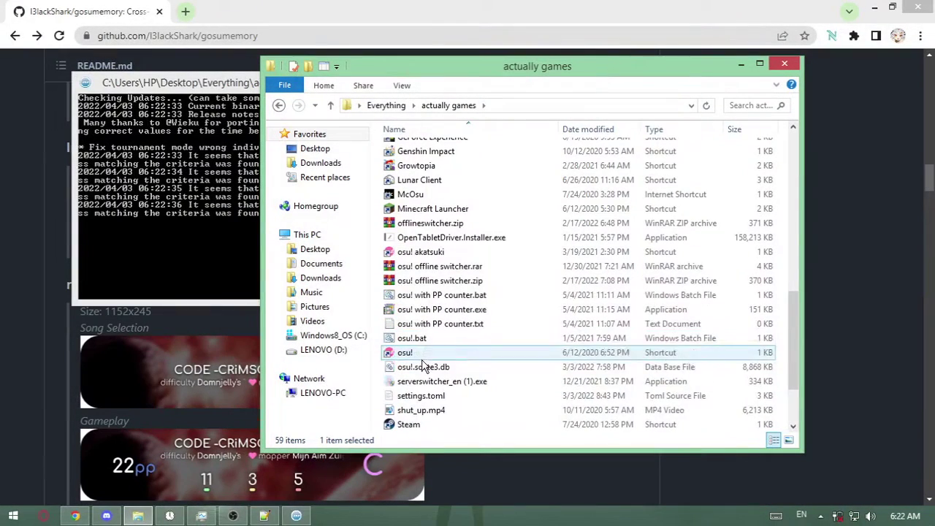
double_click(426, 354)
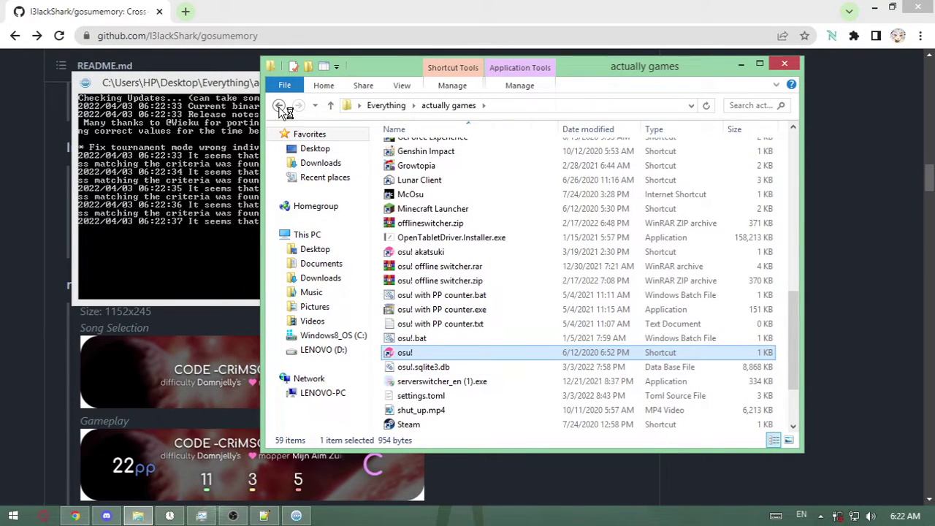
click(280, 107)
click(185, 241)
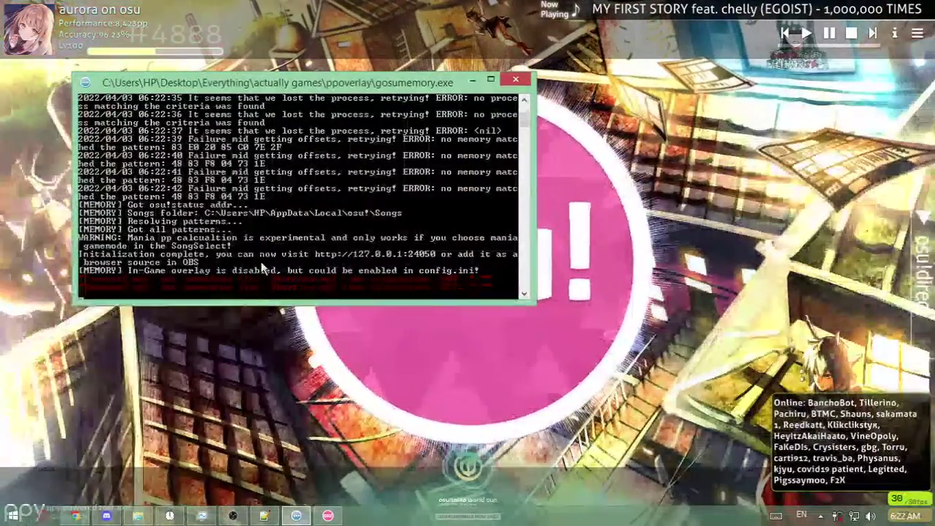
Quit osu!, save config.ini in Notepad++, and close the gosumemory console
key(alt+Tab)
click(485, 402)
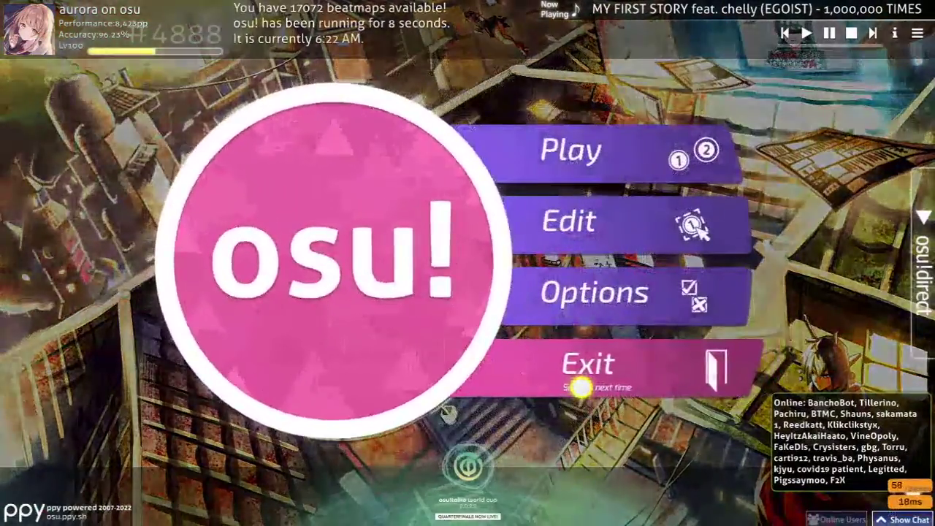
click(581, 383)
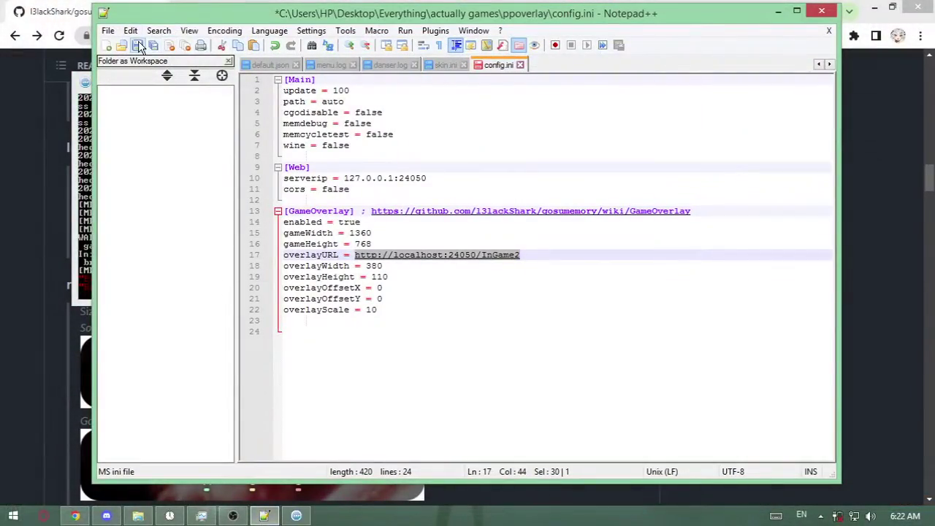
click(139, 46)
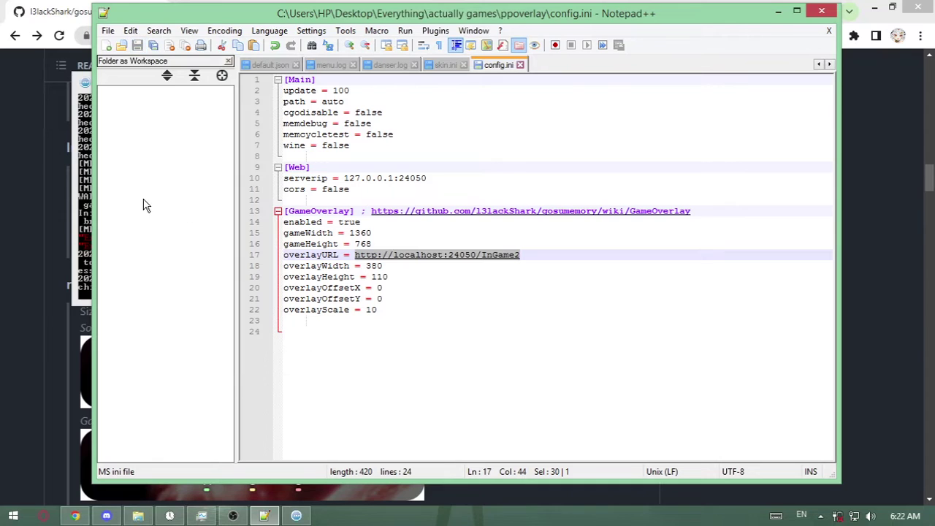
mouse_move(137, 517)
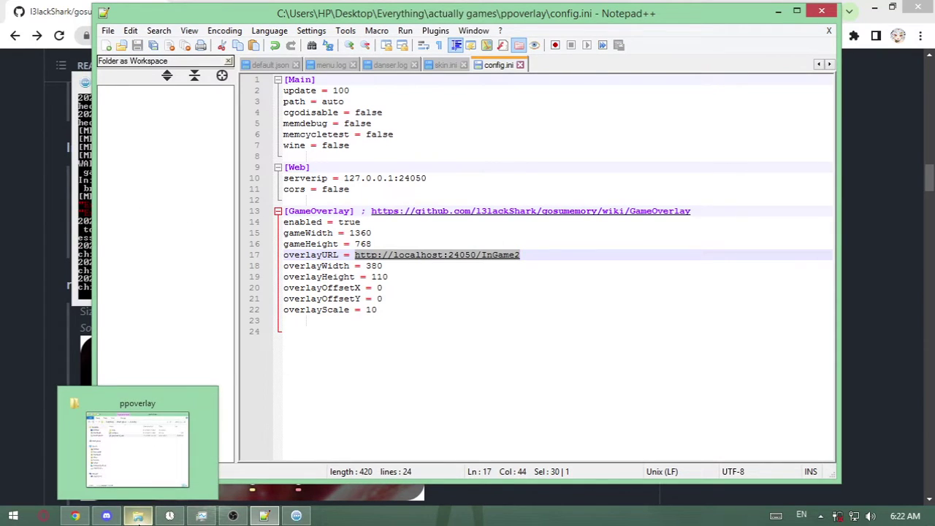
click(86, 254)
click(529, 82)
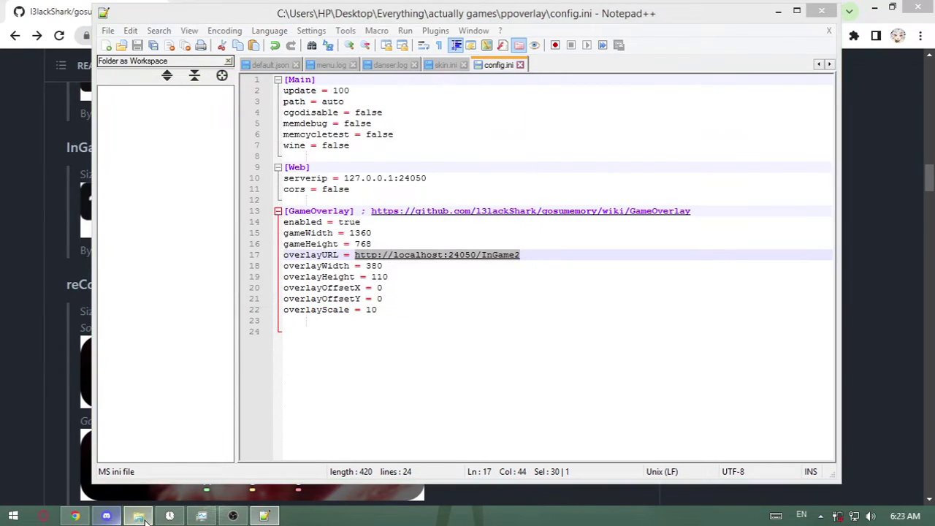
Restart gosumemory from ppoverlay and relaunch osu! from the actually games shortcut
click(137, 516)
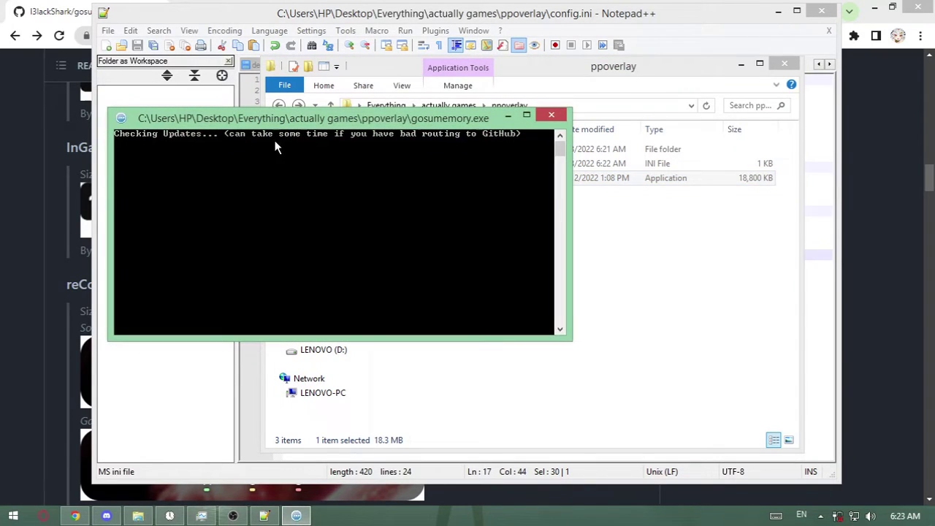
click(387, 79)
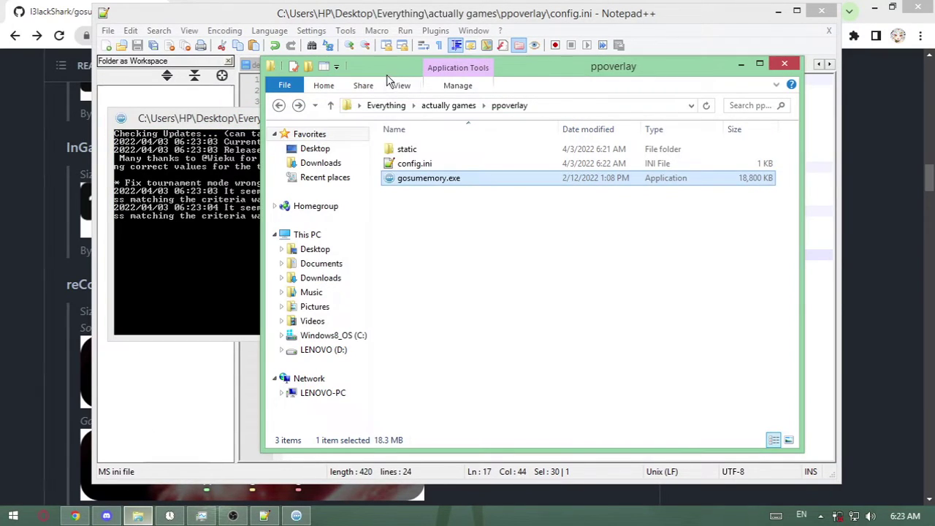
click(298, 105)
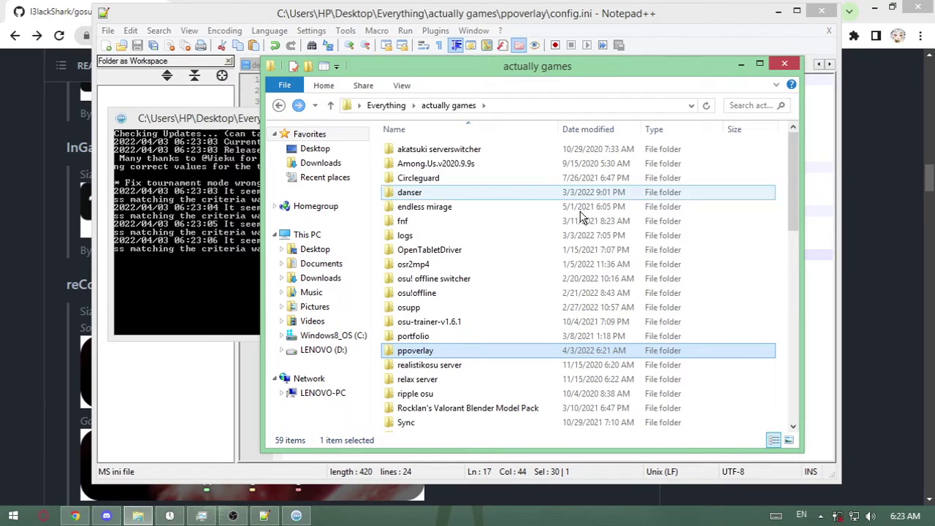
scroll(775, 424, down, 12)
click(420, 268)
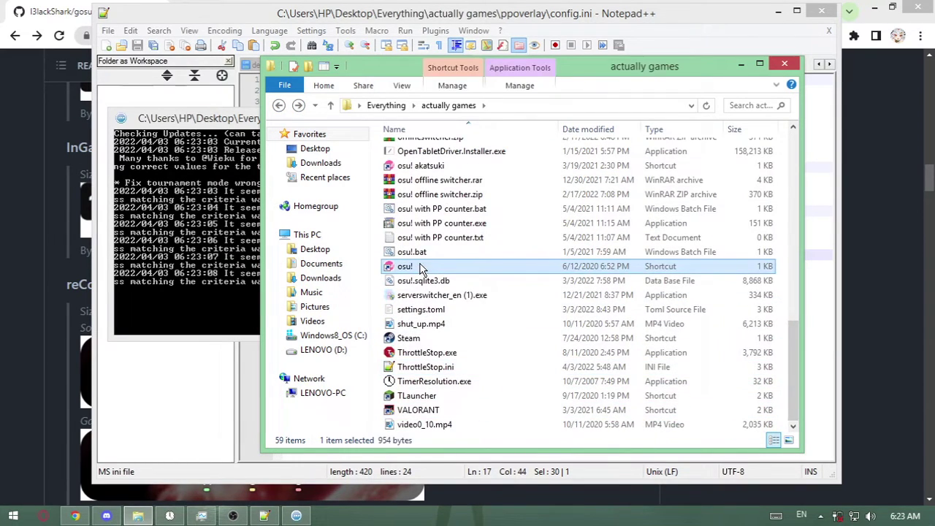
click(299, 106)
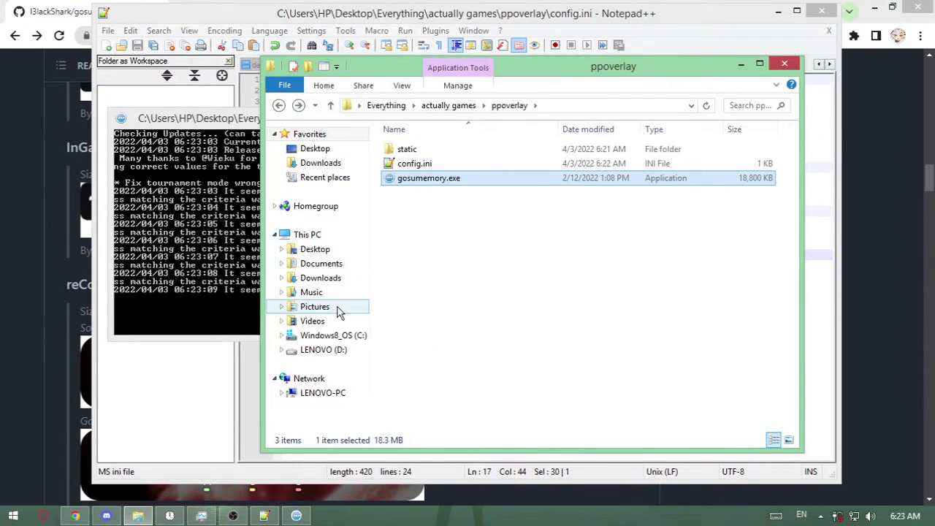
click(255, 268)
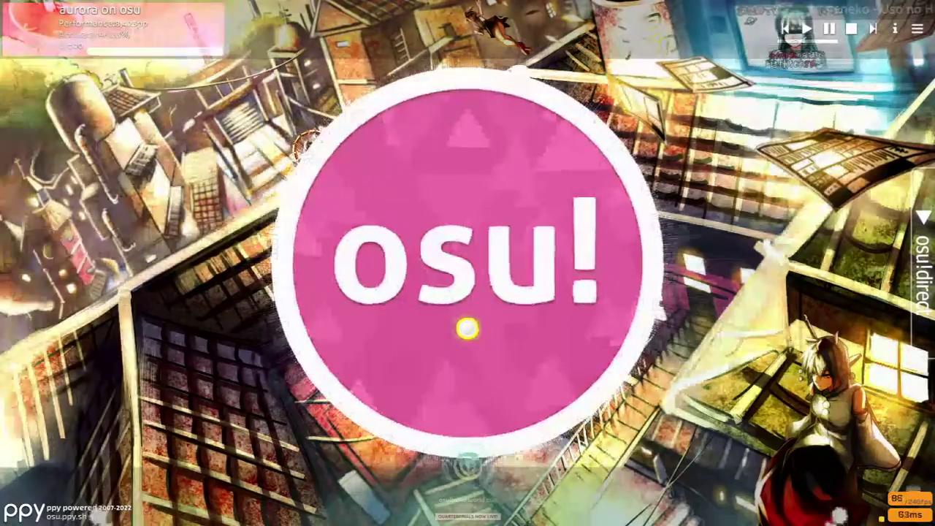
Go through the osu! logo and Play to Solo song selection
click(467, 328)
click(549, 177)
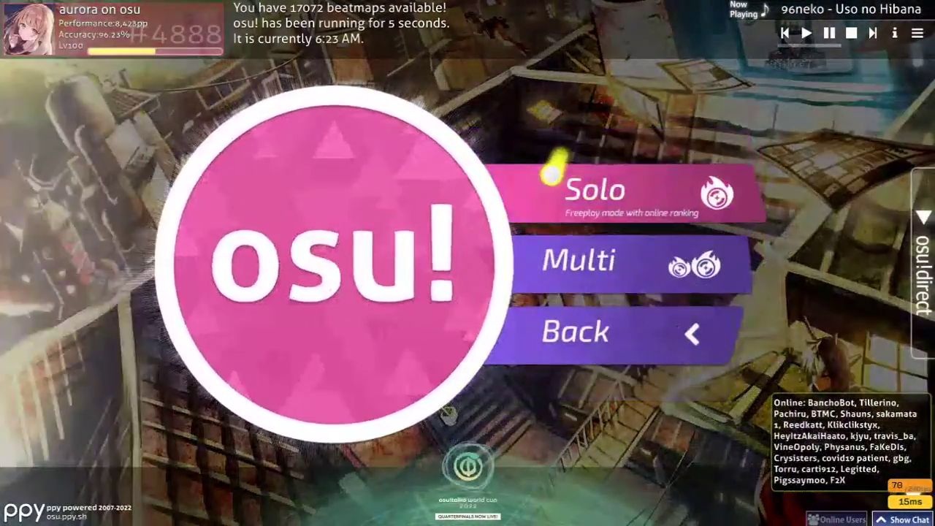
click(553, 176)
Check config.ini, the gosumemory console and the new gameoverlay folder, then return to osu! song select
key(alt+Tab)
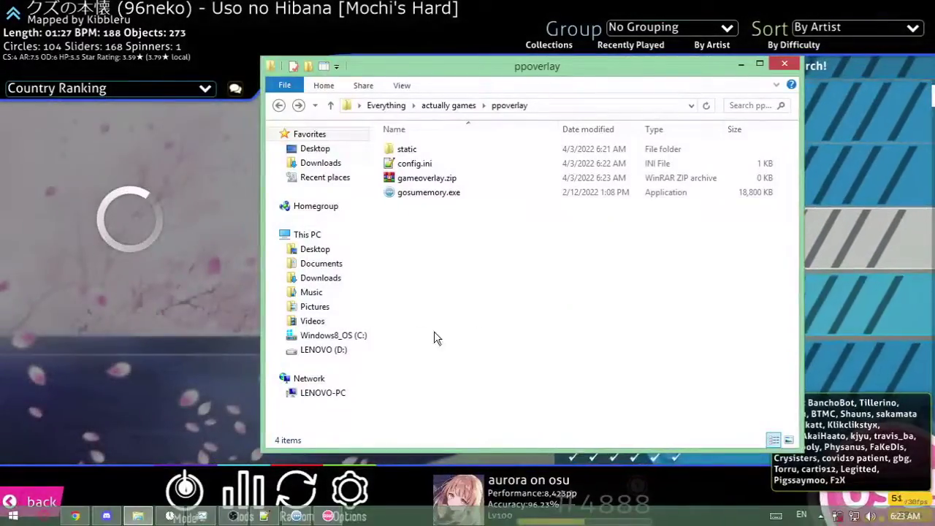
click(265, 515)
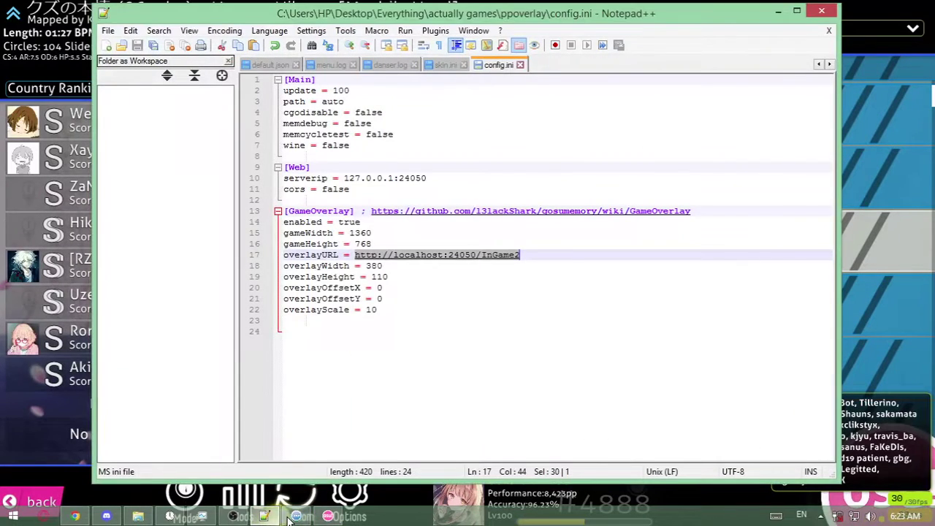
click(294, 516)
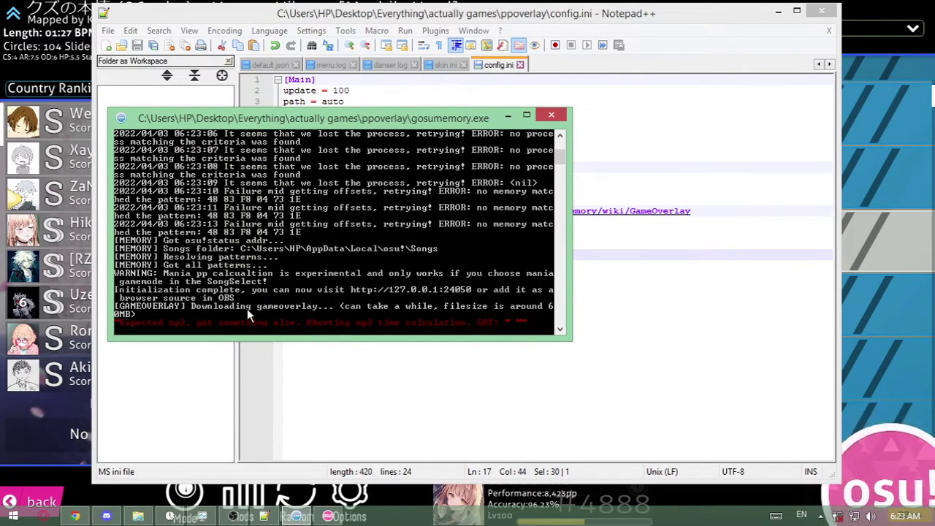
click(146, 518)
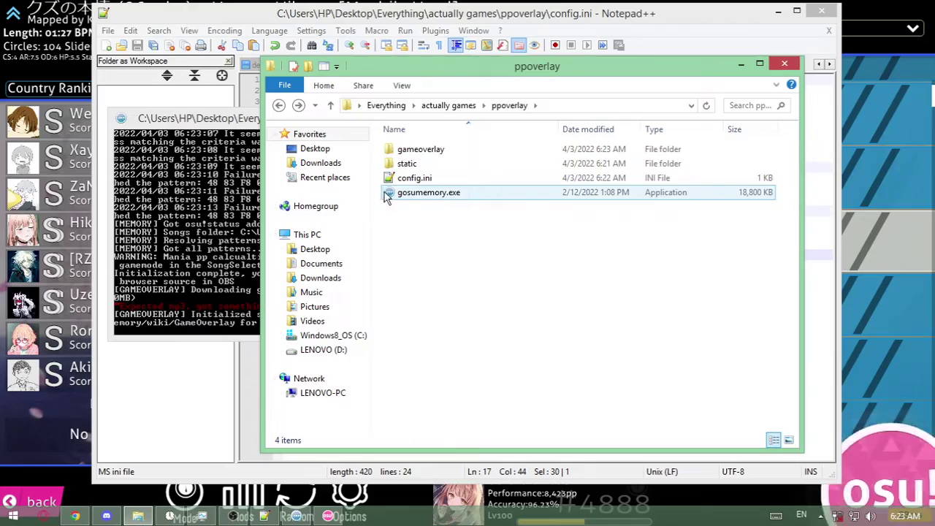
click(20, 504)
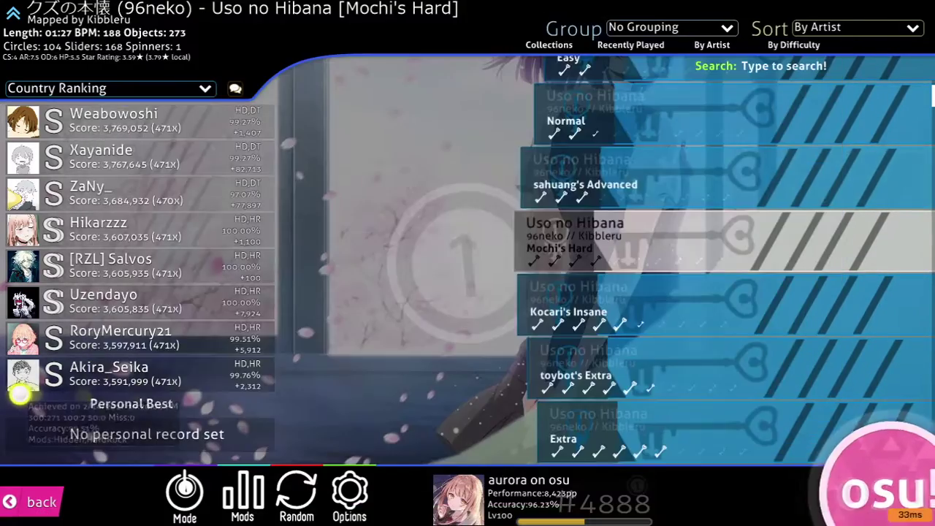
Exit osu!, close the running gosumemory console, and launch gosumemory.exe again
click(21, 504)
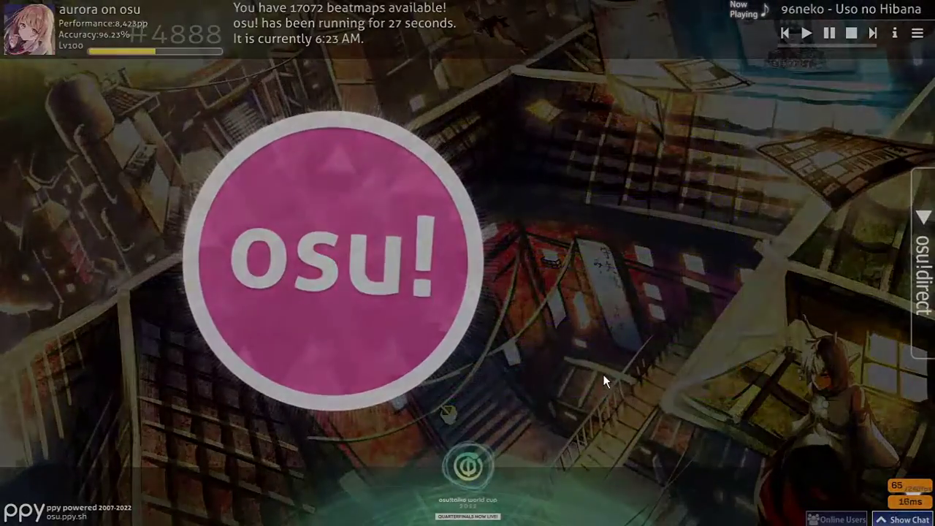
key(alt+Tab)
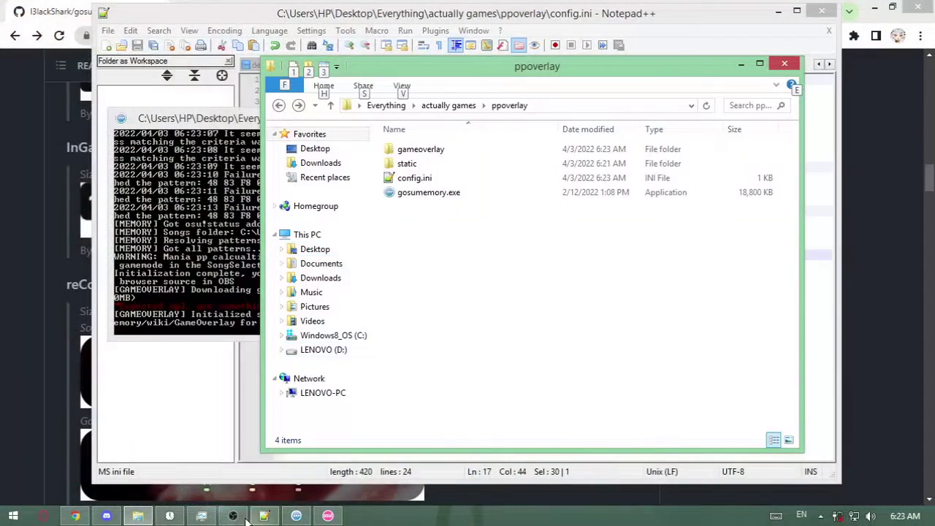
click(295, 516)
click(557, 118)
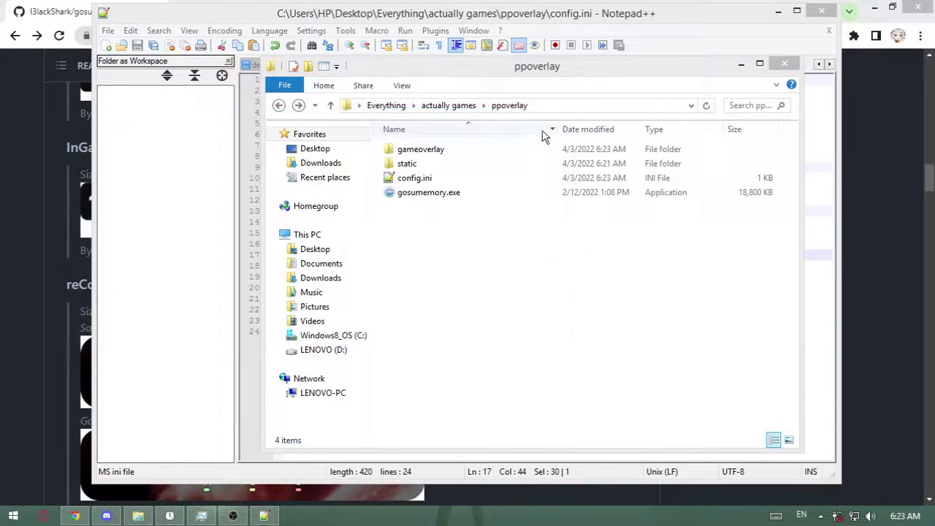
double_click(475, 193)
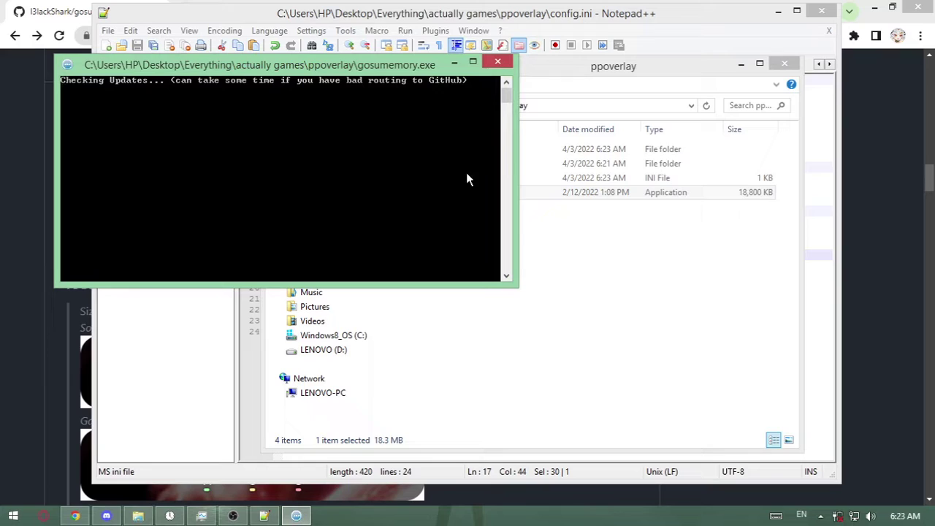
Start osu! from the shortcut in the actually games folder
click(581, 86)
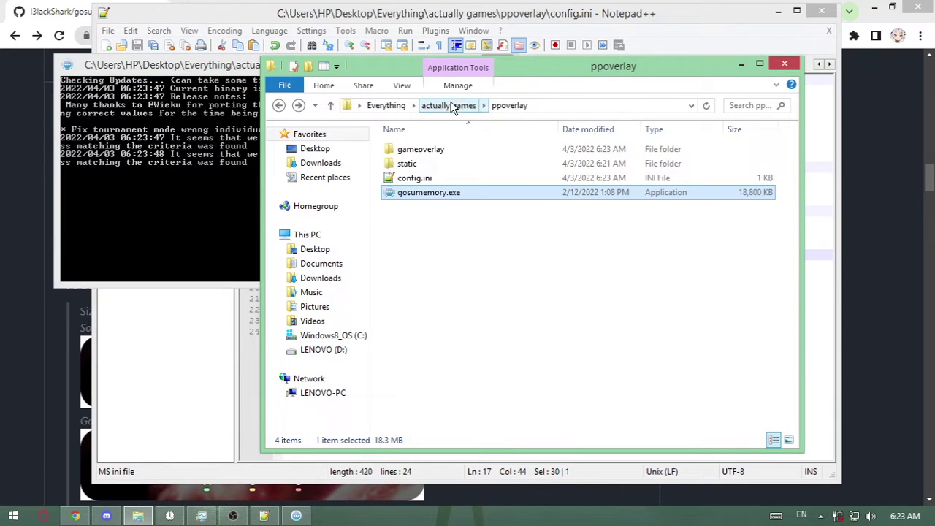
click(453, 107)
drag(794, 219, 794, 425)
click(489, 268)
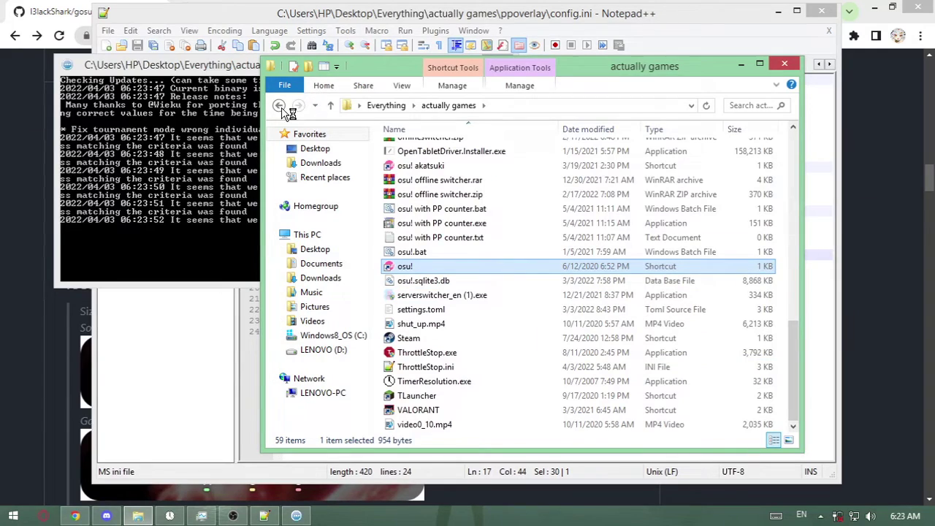
click(284, 106)
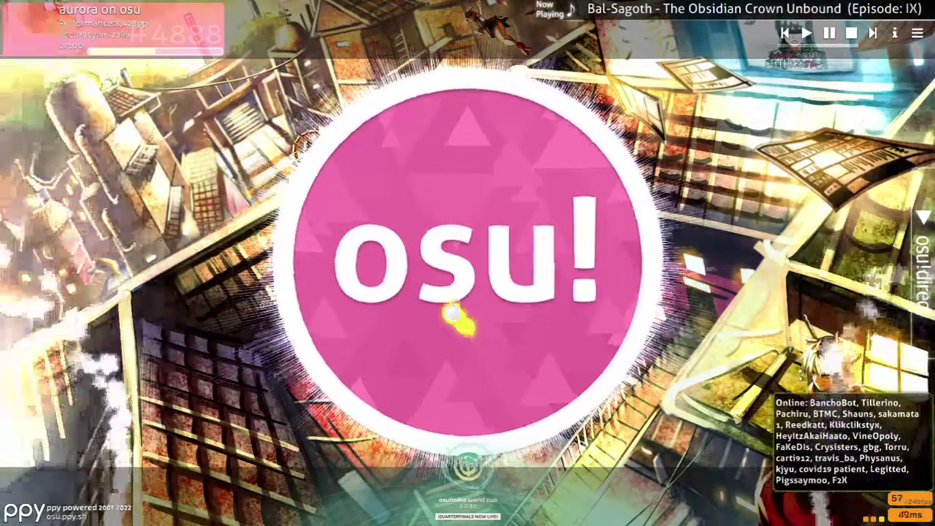
Browse CROSS (Cut Ver.), DICE and neighbouring beatmaps in Solo select while watching the pp counter
key(p)
key(p)
key(p)
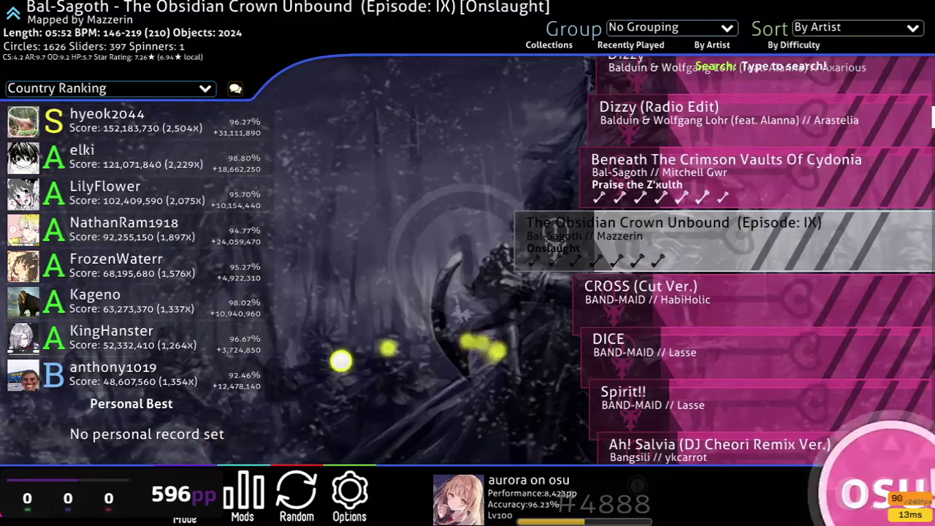
click(634, 289)
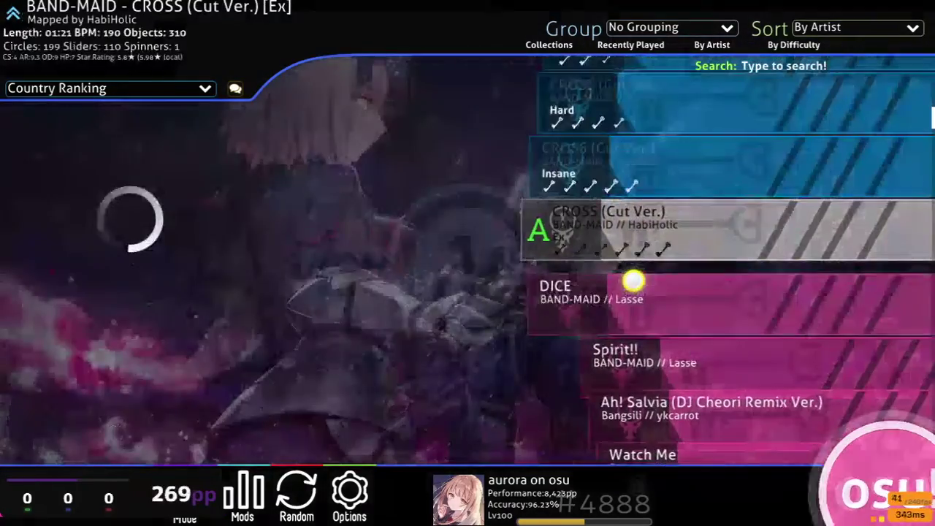
key(Left)
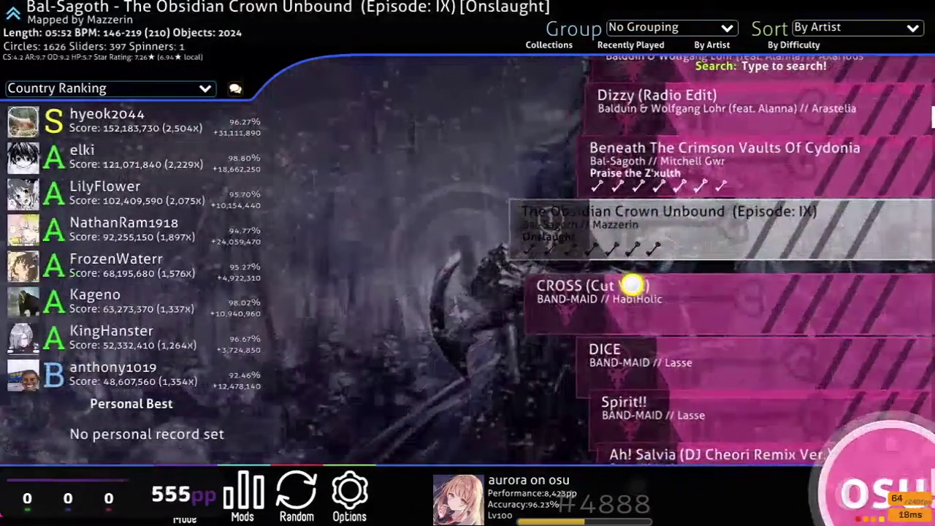
key(Right)
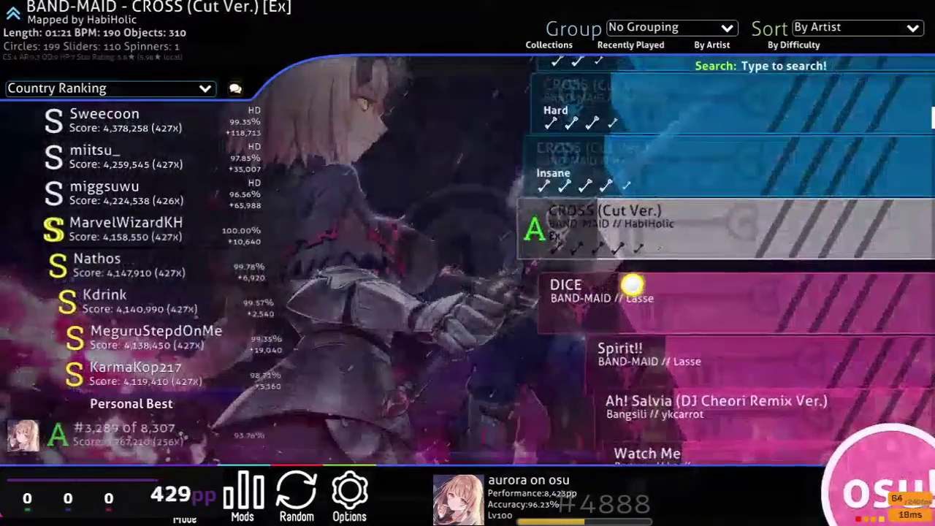
key(Right)
key(Left)
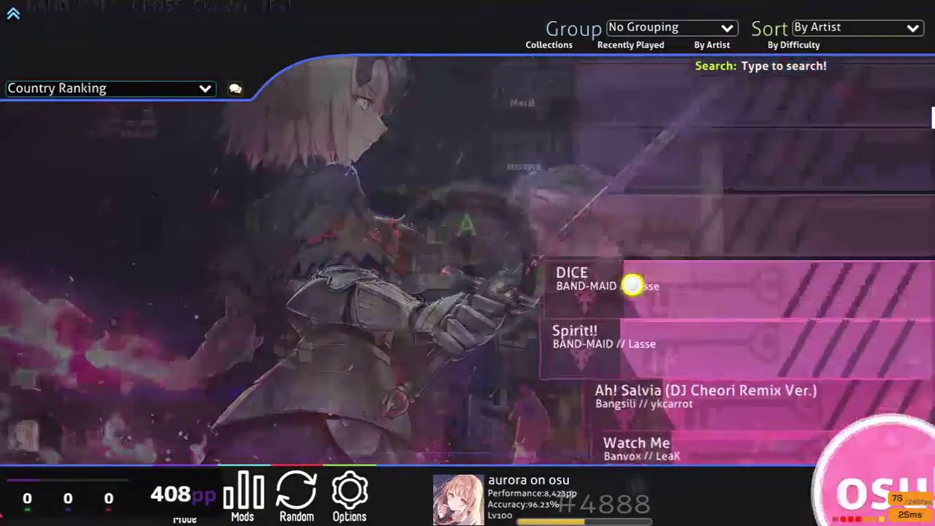
key(Left)
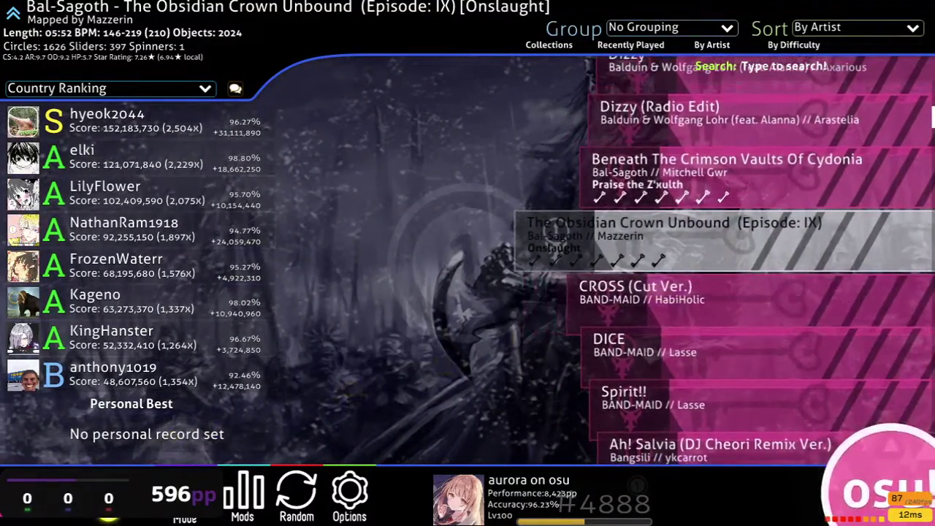
key(Escape)
key(alt+Tab)
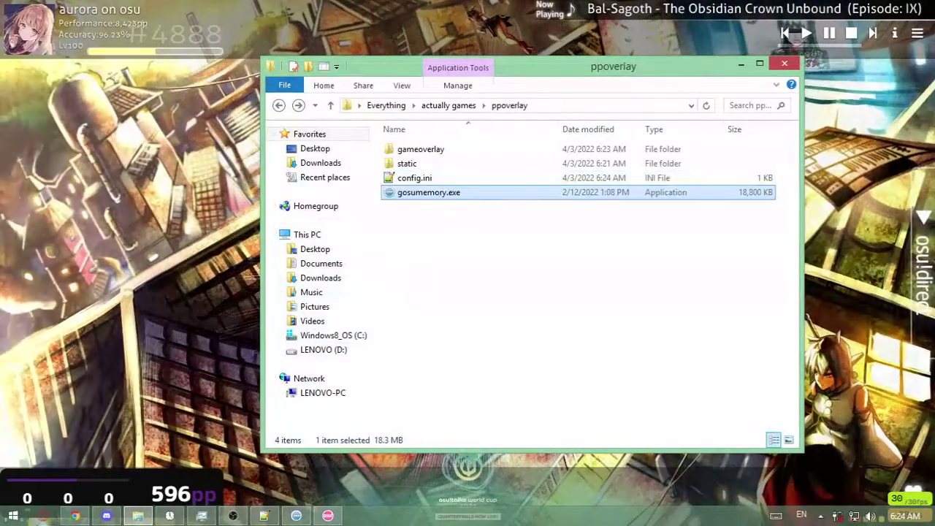
Scroll the gosumemory README in Chrome down to the Included counters section
click(82, 517)
scroll(382, 229, up, 5)
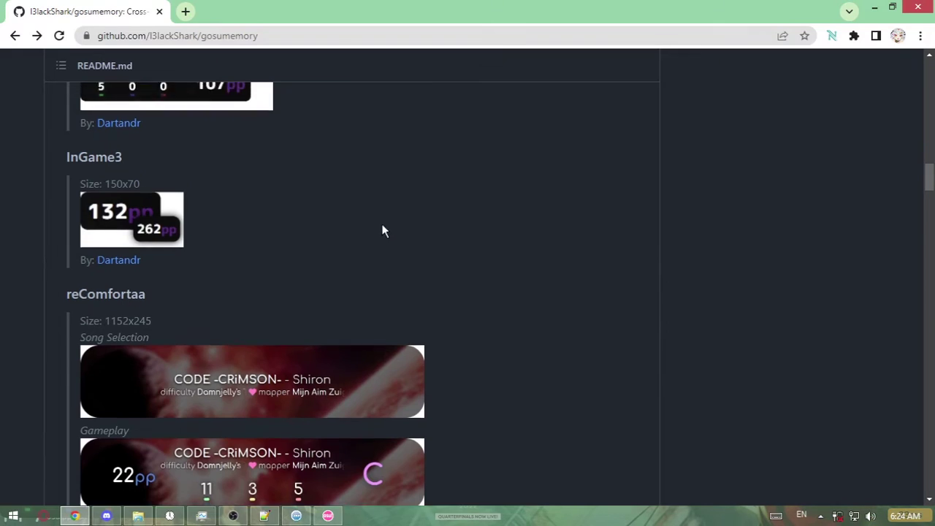
scroll(399, 243, up, 4)
scroll(293, 278, down, 3)
scroll(292, 279, up, 5)
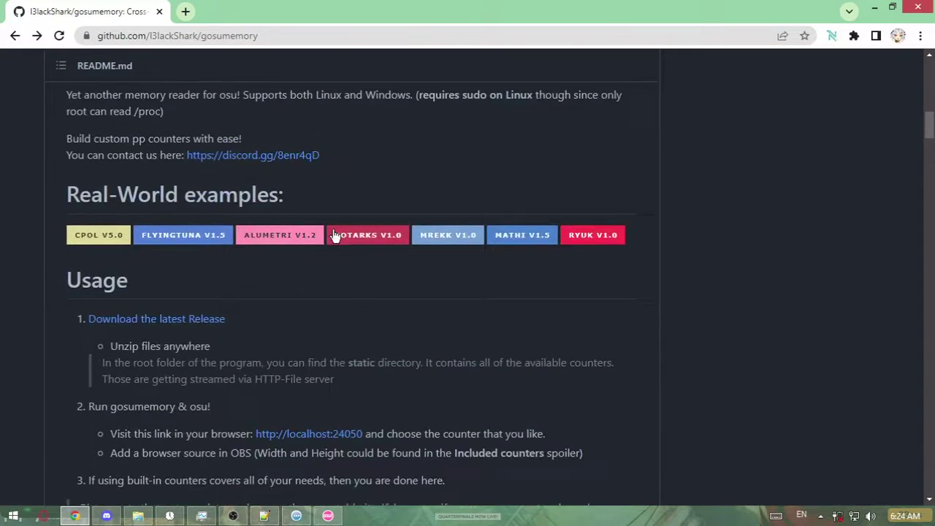
scroll(292, 279, down, 3)
scroll(219, 277, down, 1)
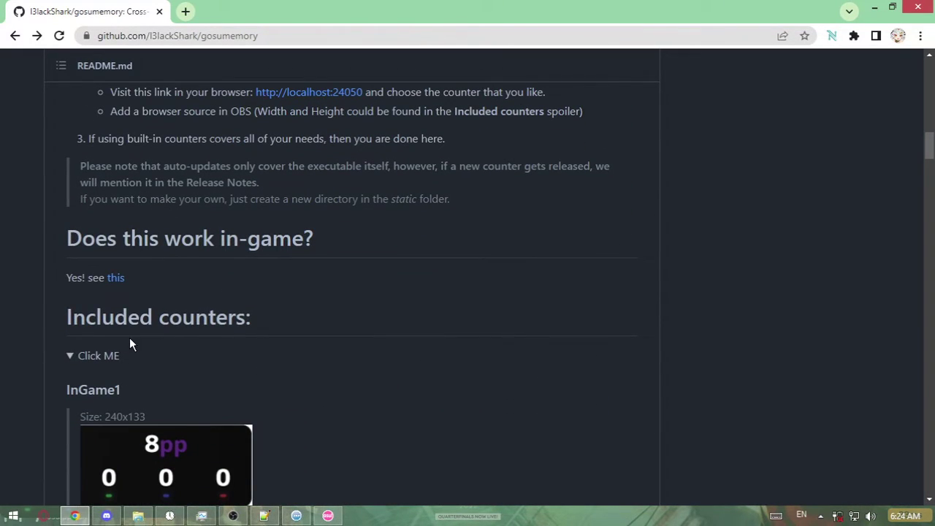
scroll(130, 339, down, 1)
scroll(228, 248, down, 1)
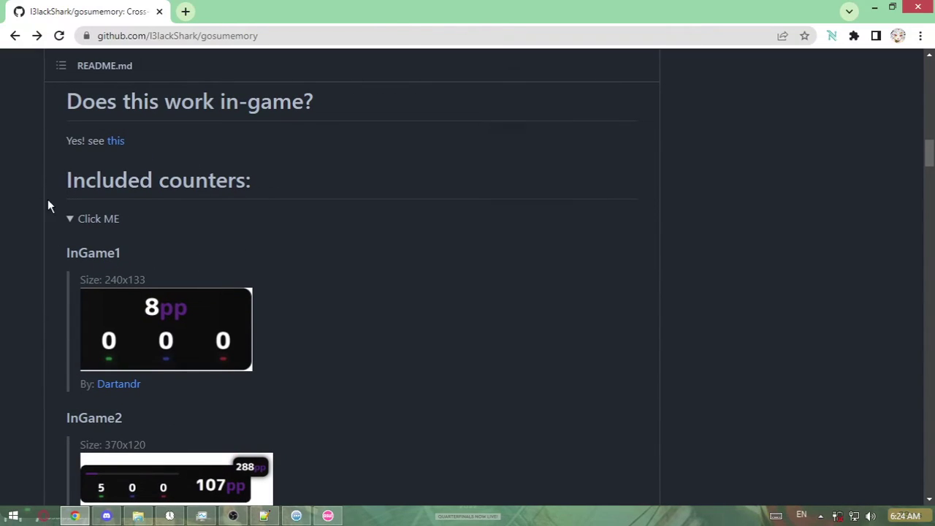
scroll(191, 209, down, 1)
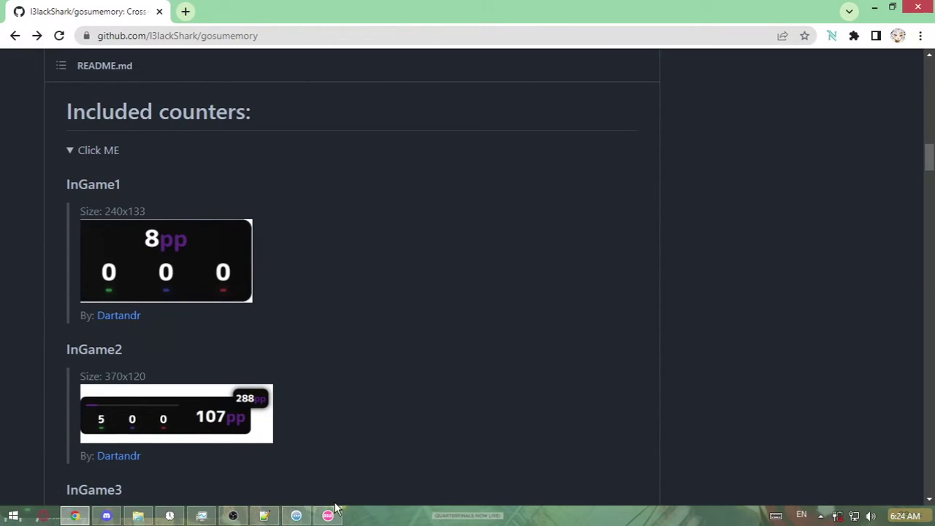
Reload config.ini in Notepad++ with gosumemory's outside changes
mouse_move(291, 517)
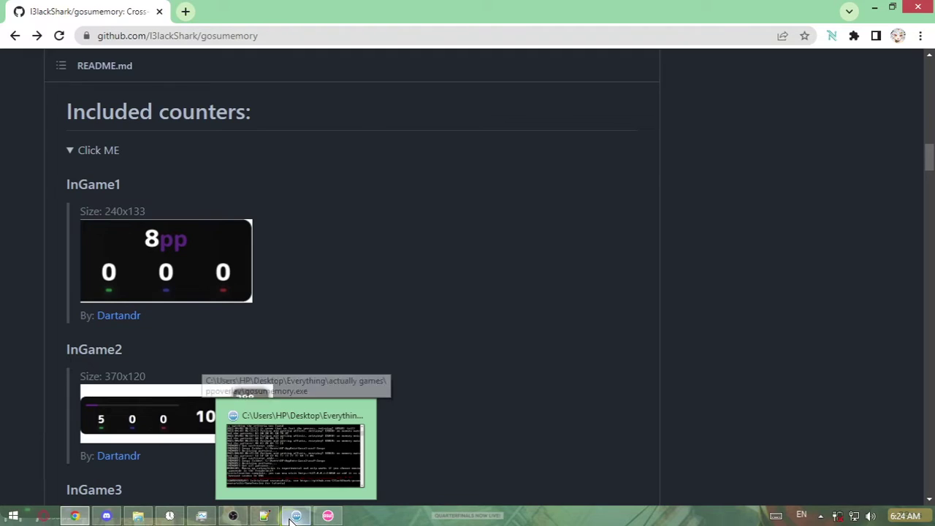
click(264, 516)
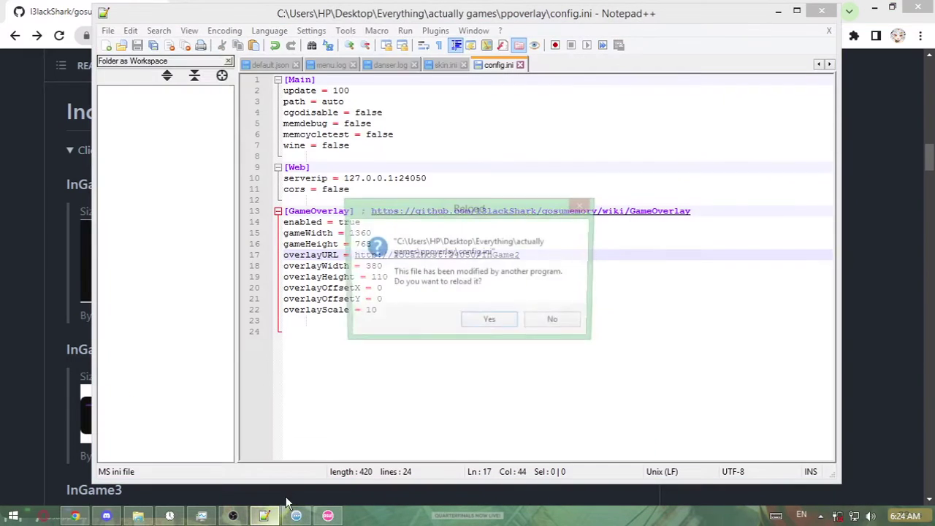
click(498, 328)
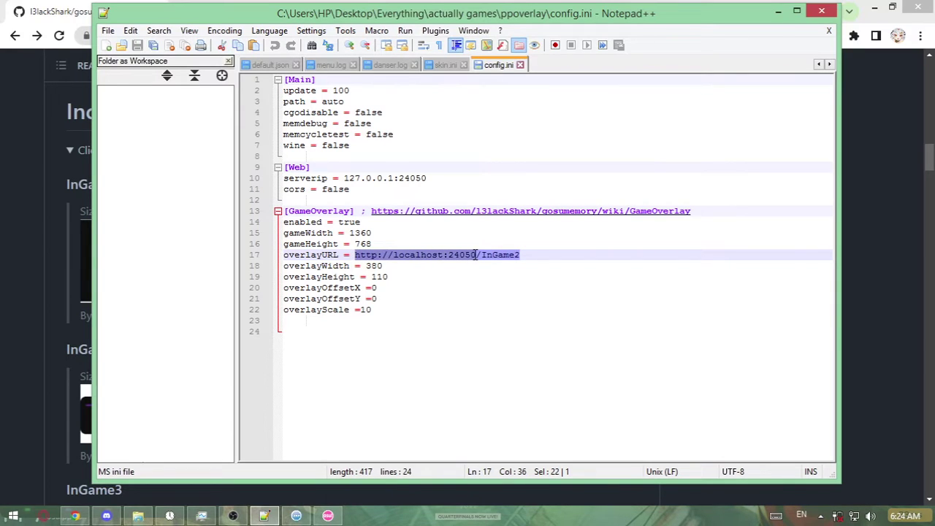
Open the localhost:24050 counter listing in a new Chrome tab beside the README
click(85, 248)
scroll(85, 248, up, 9)
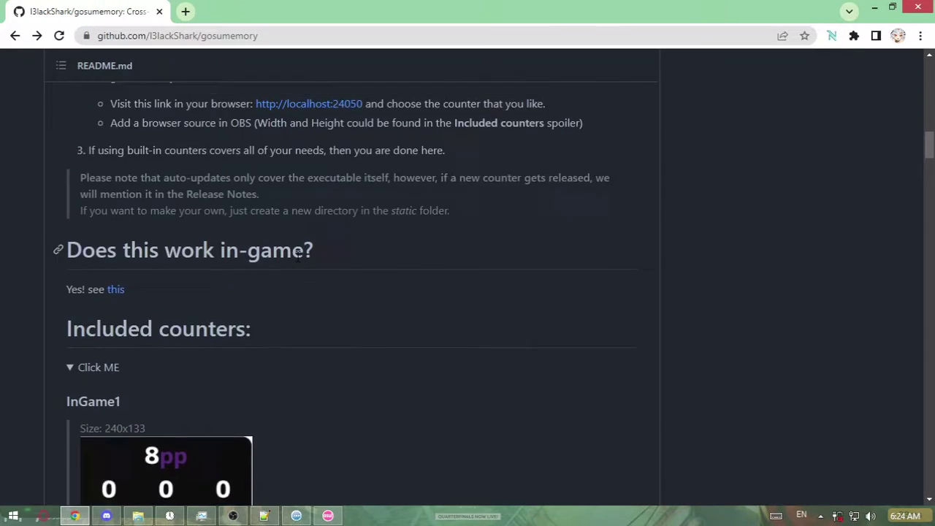
scroll(437, 304, down, 2)
scroll(437, 304, down, 2)
click(318, 298)
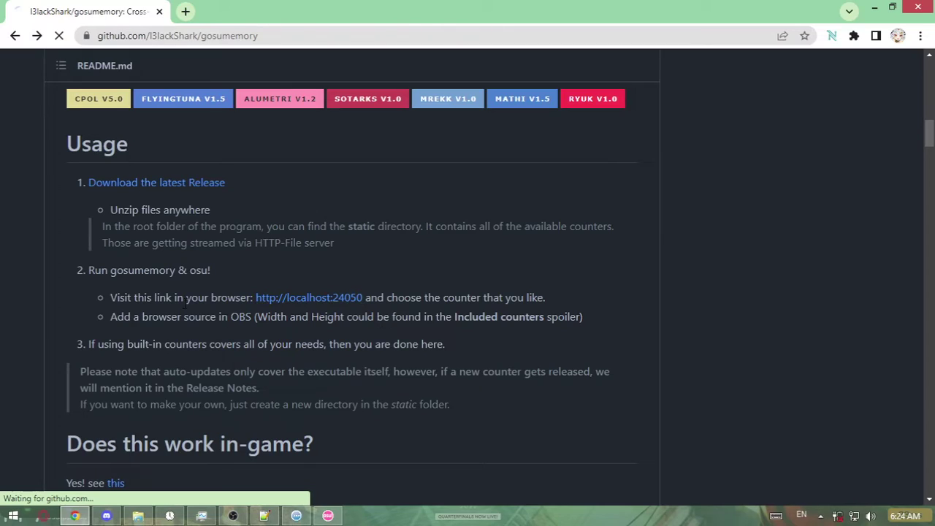
click(18, 34)
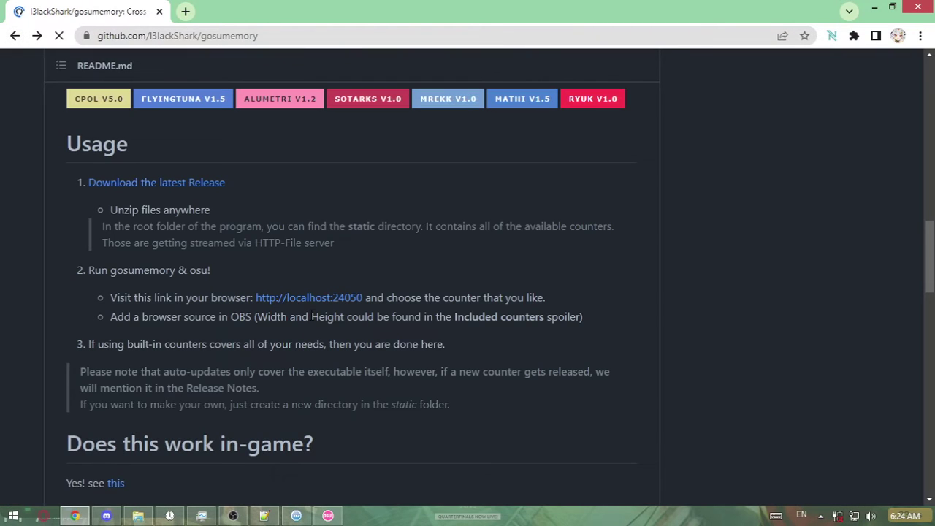
right_click(327, 298)
click(385, 308)
click(234, 15)
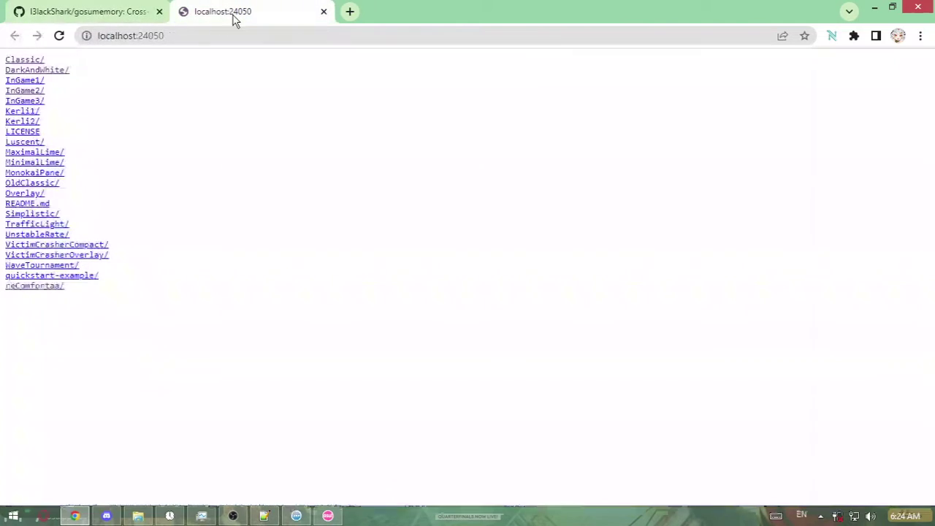
click(58, 10)
Expand the 'Click ME' counter previews and scroll to reComfortaa, listed at 1152x245
scroll(179, 275, down, 5)
scroll(178, 274, down, 15)
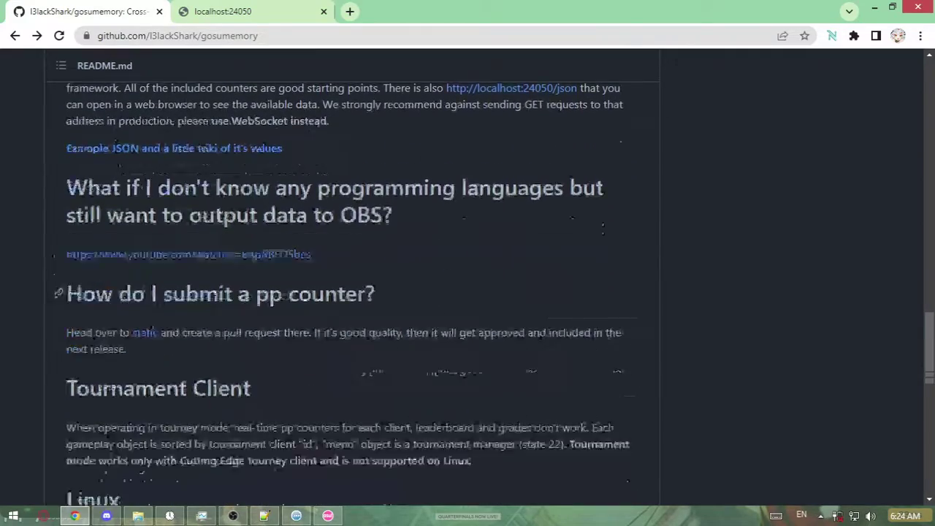
scroll(217, 261, up, 17)
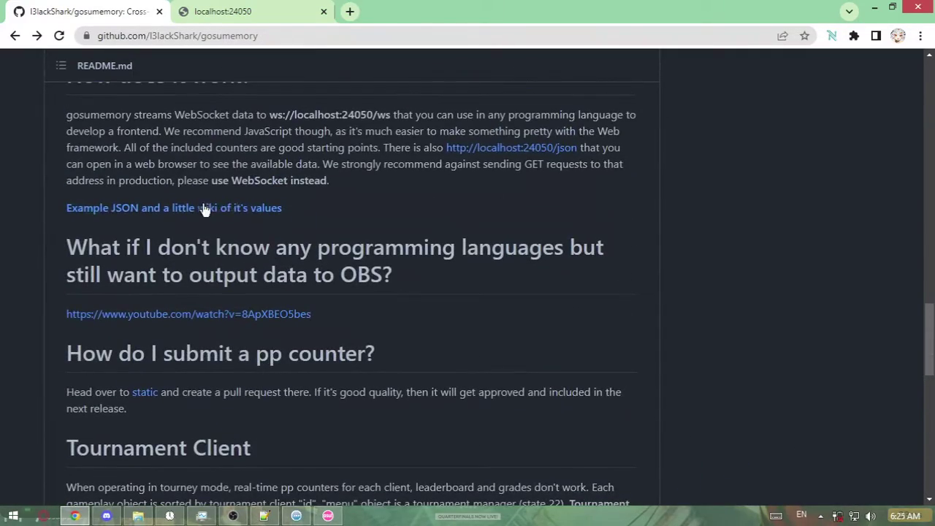
click(89, 382)
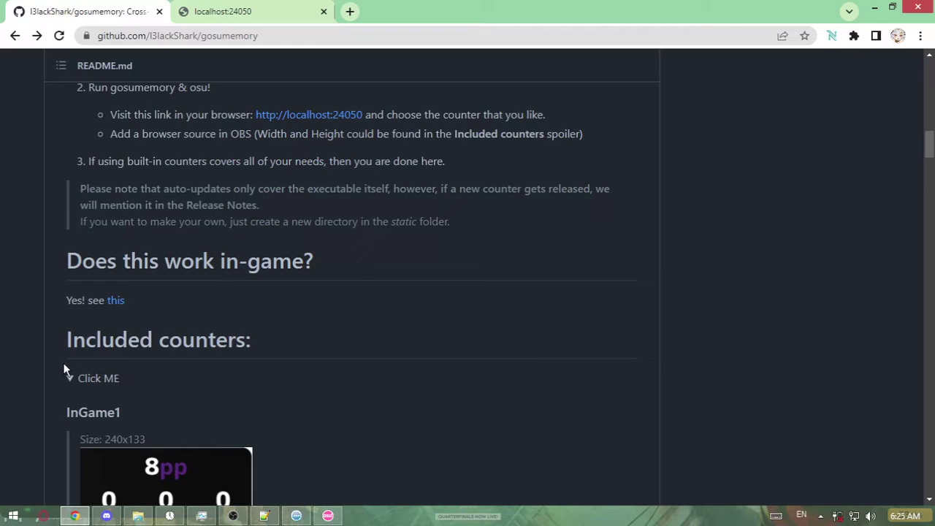
scroll(61, 351, down, 5)
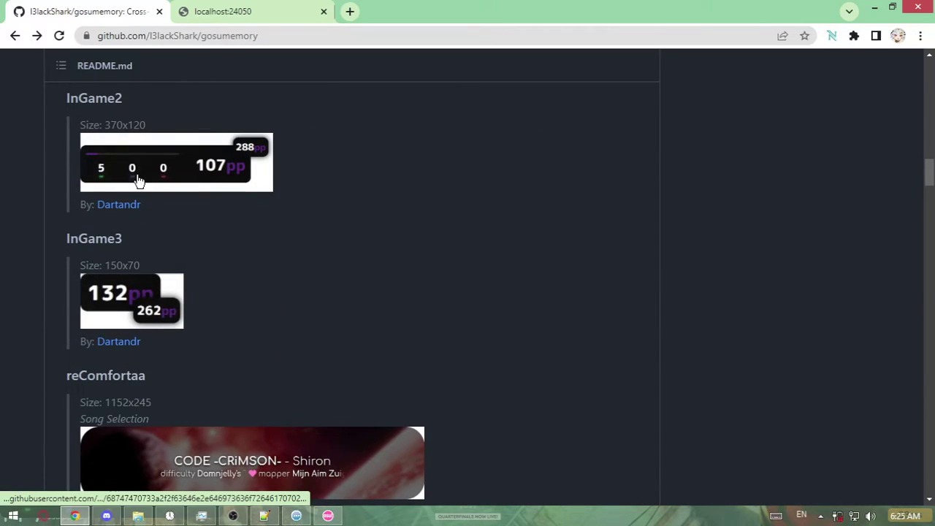
scroll(87, 215, down, 6)
scroll(86, 215, down, 10)
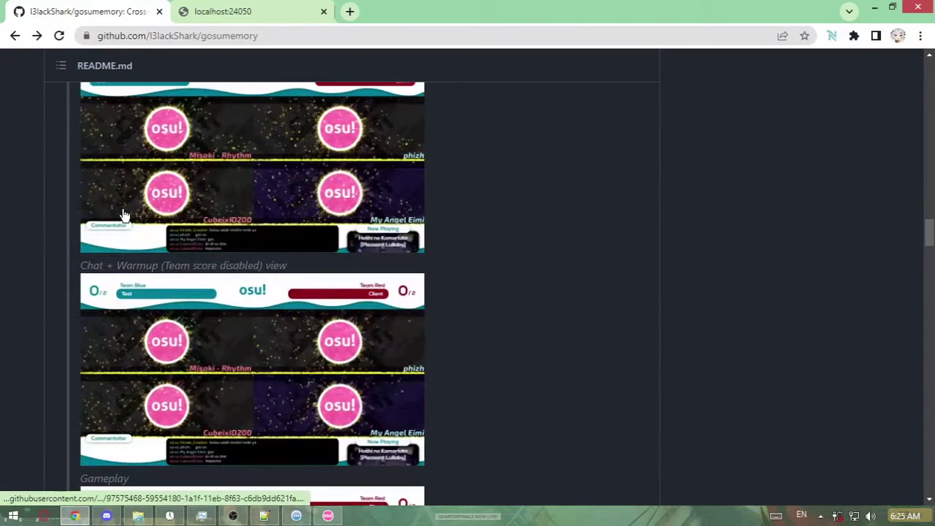
scroll(119, 222, down, 5)
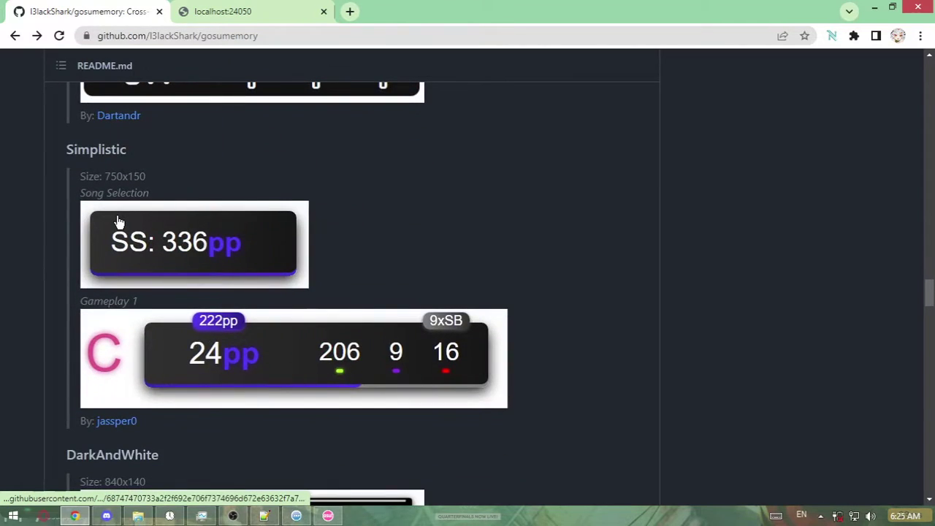
scroll(119, 224, down, 3)
scroll(238, 290, down, 3)
scroll(208, 303, up, 3)
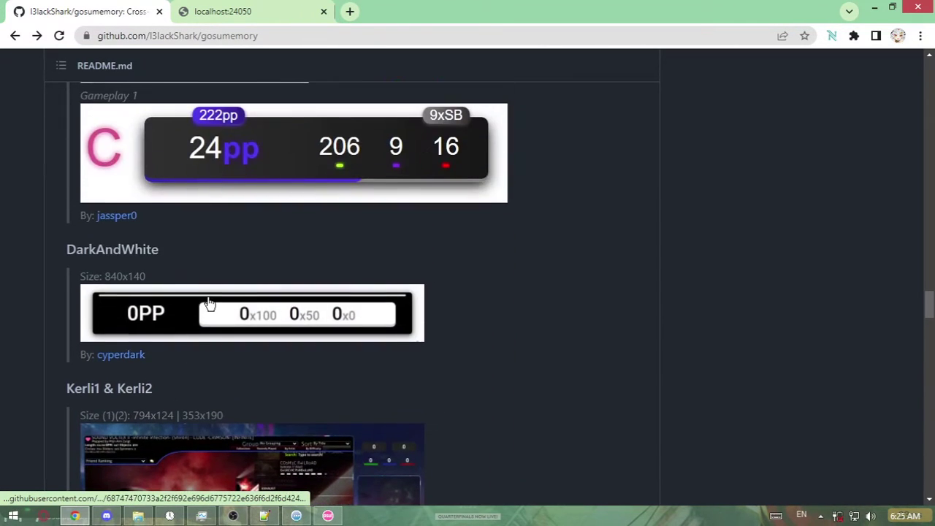
scroll(206, 298, down, 3)
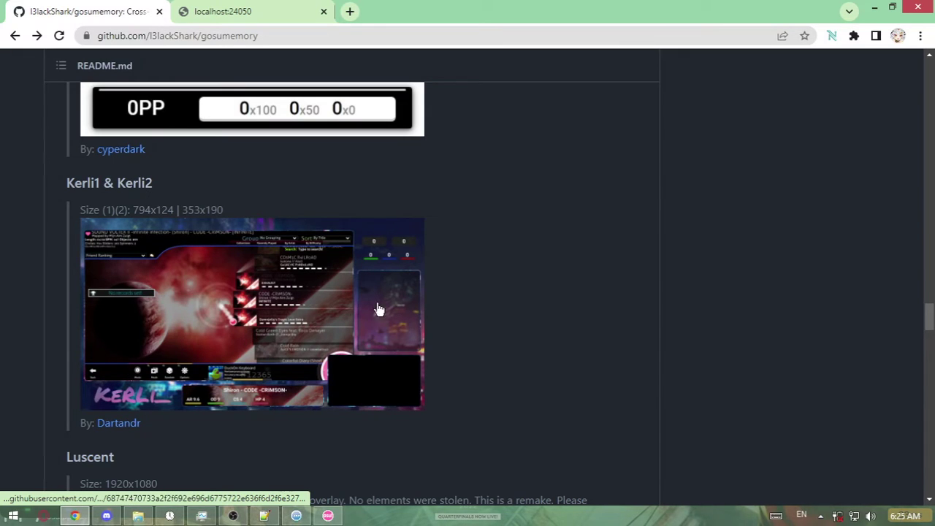
scroll(480, 285, down, 2)
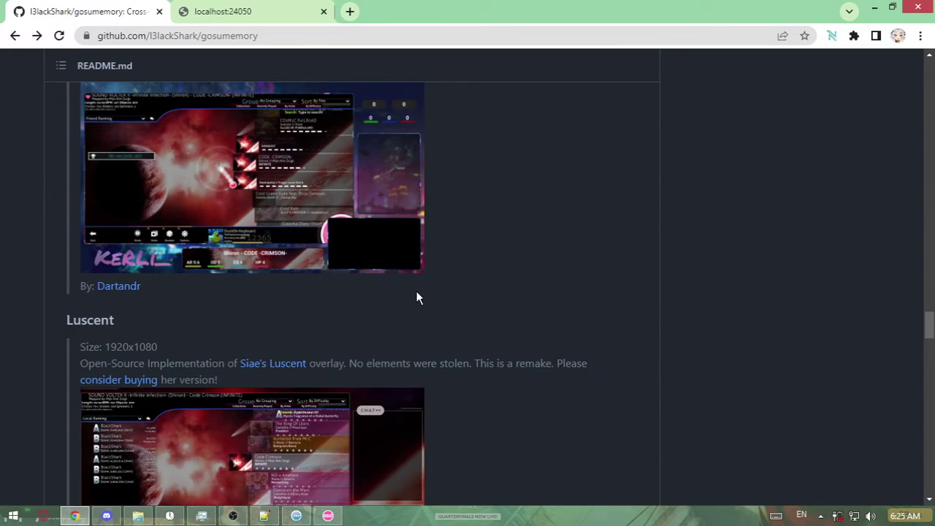
scroll(416, 293, down, 3)
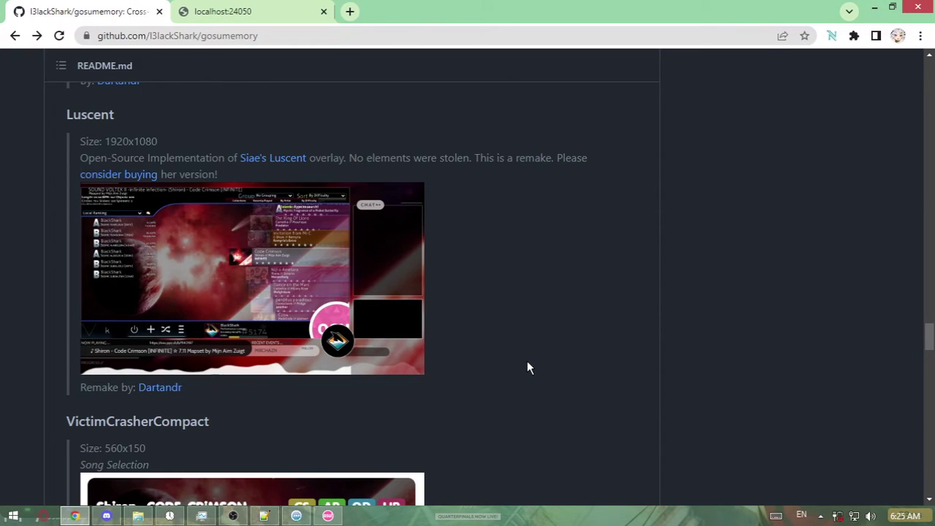
scroll(522, 358, down, 2)
scroll(511, 347, up, 6)
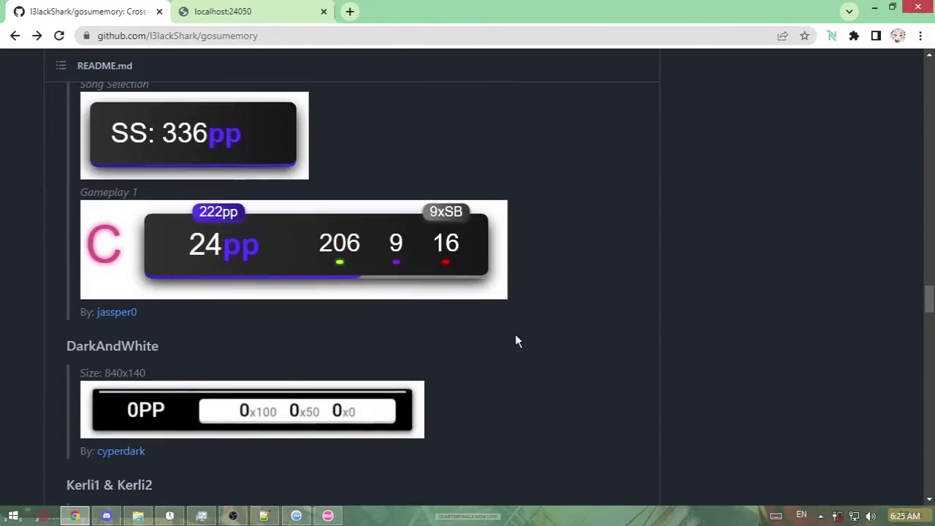
scroll(515, 341, up, 20)
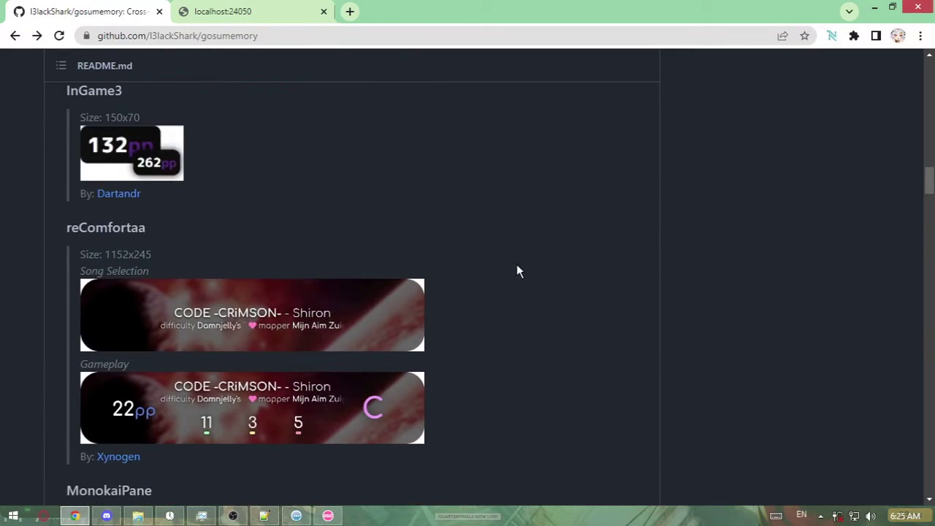
scroll(409, 263, up, 5)
scroll(292, 251, down, 4)
scroll(135, 248, down, 2)
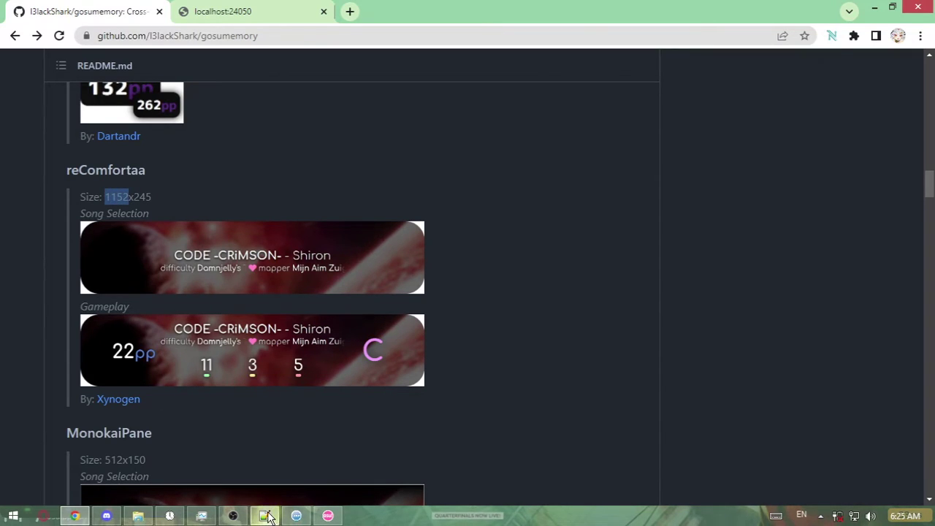
Change config.ini's overlayWidth from 380 to 1152, cross-checking the README's reComfortaa size
click(265, 516)
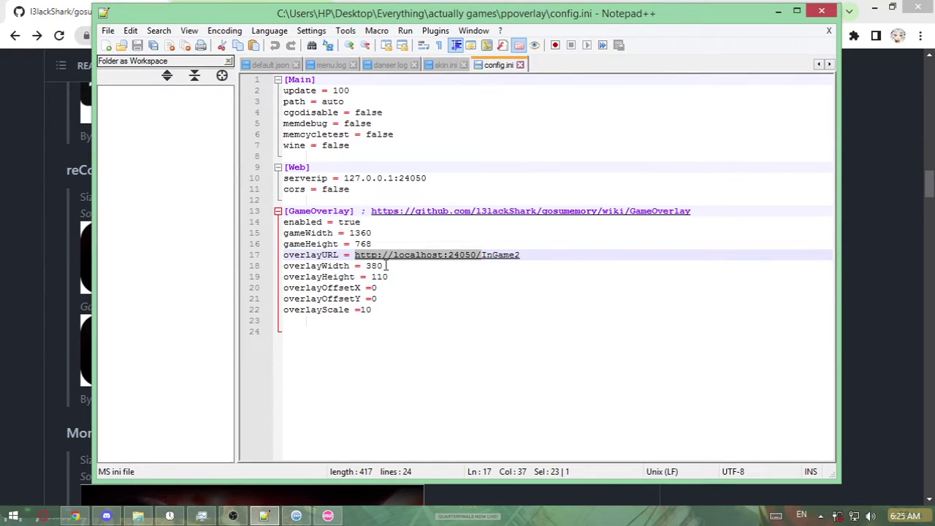
drag(386, 266, 372, 266)
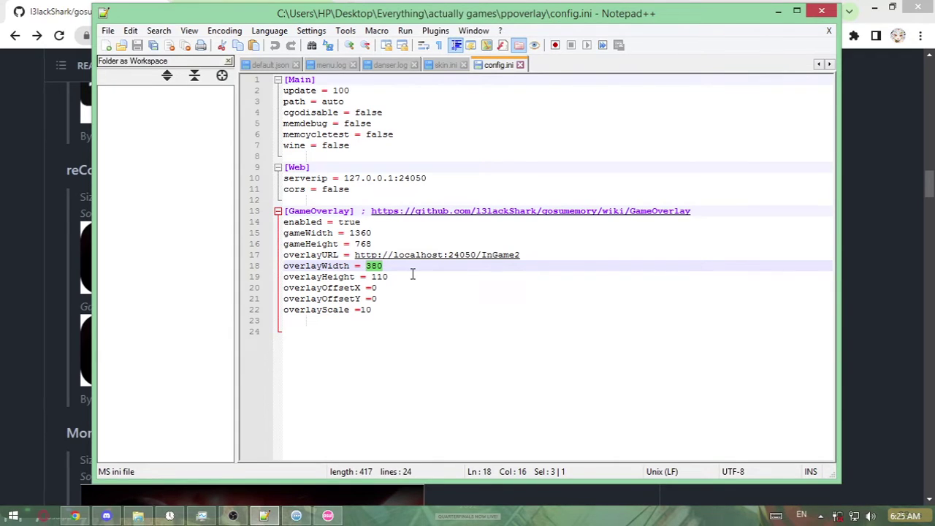
text(1152)
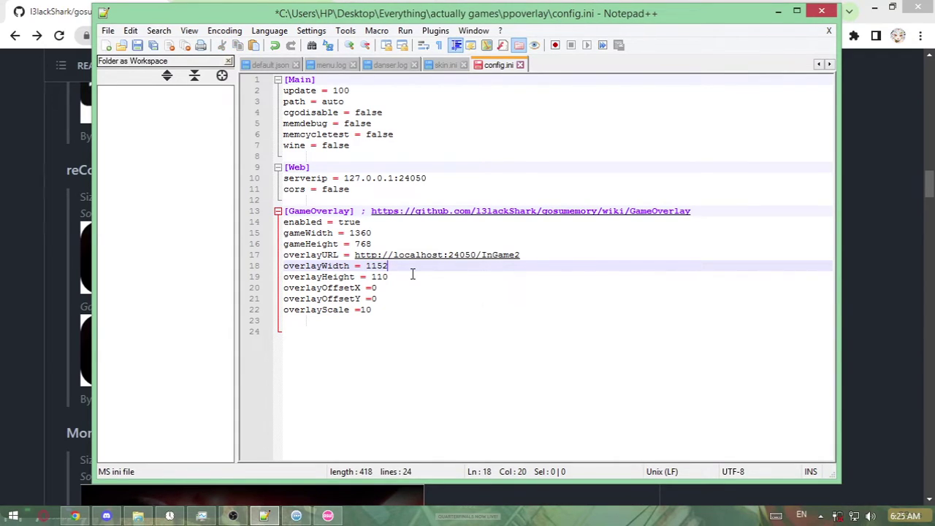
click(2, 289)
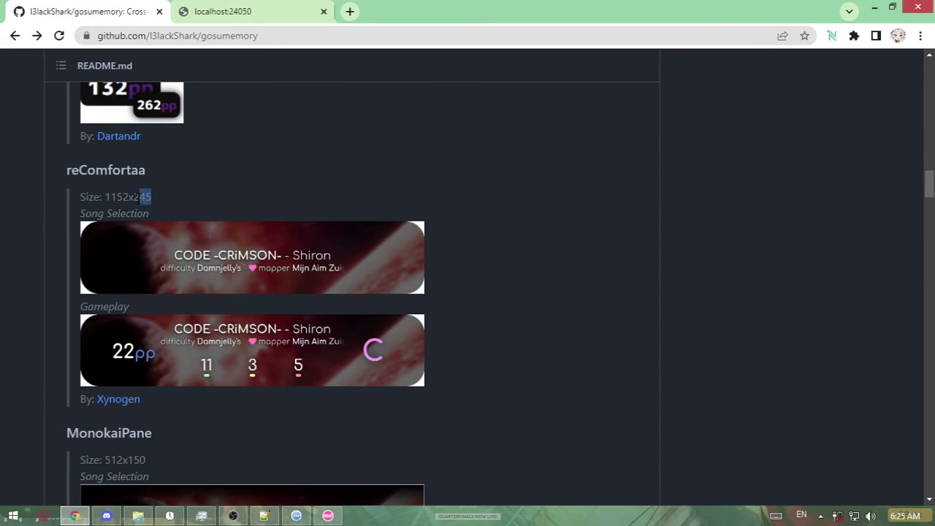
key(alt+Tab)
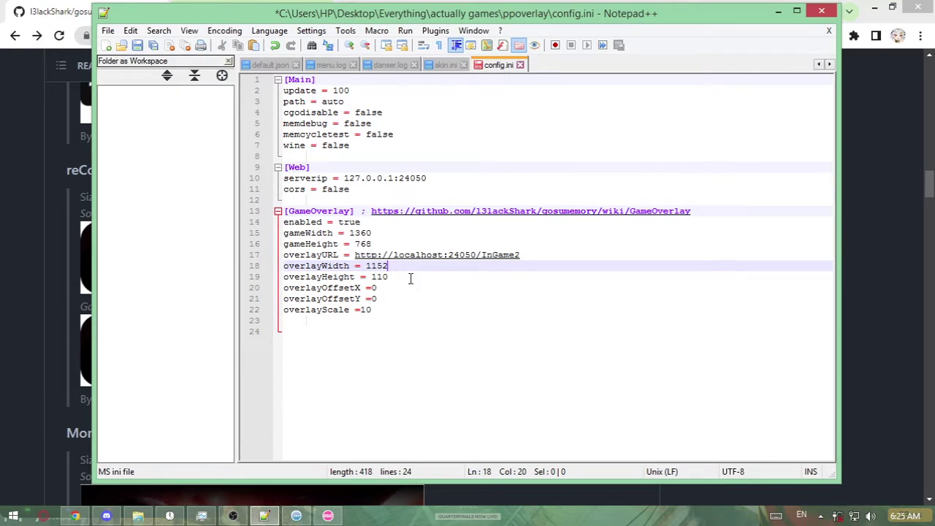
click(390, 277)
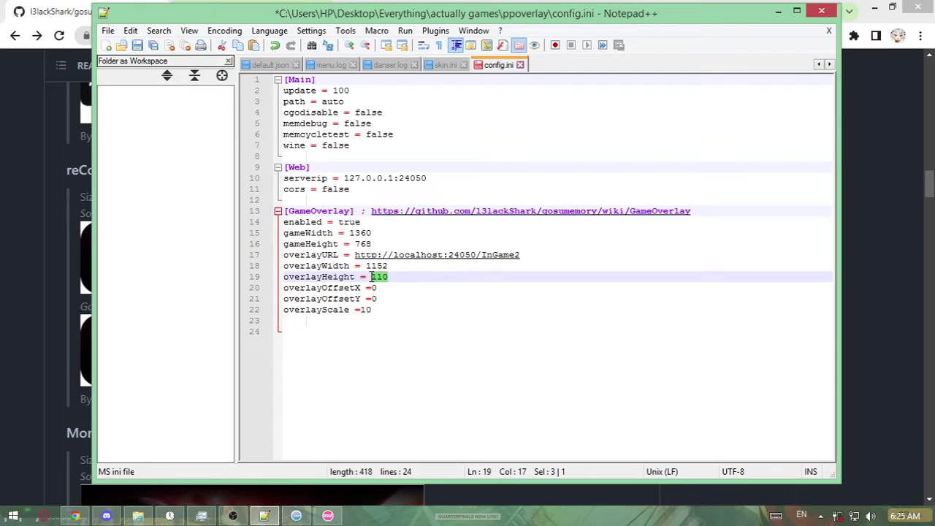
key(alt+Tab)
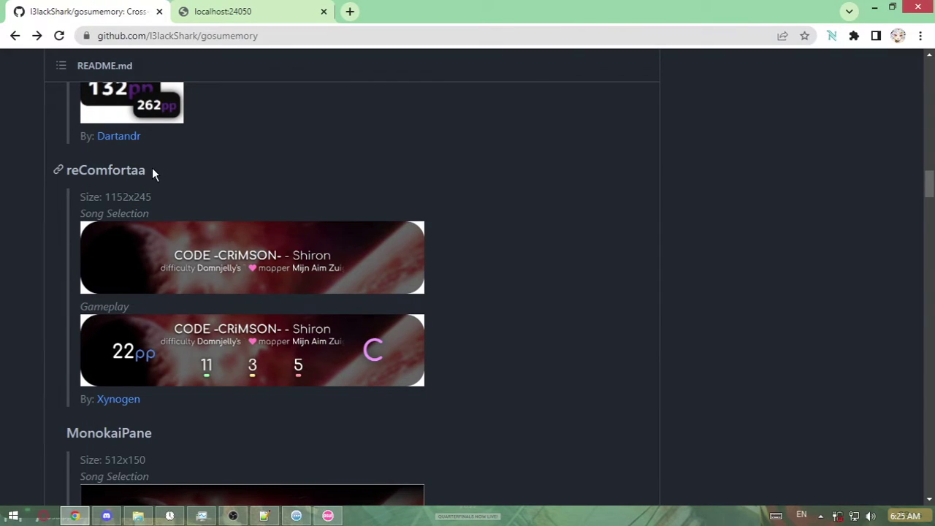
Open the reComfortaa counter page and select Beneath The Crimson Vaults Of Cydonia in osu! Solo
click(260, 7)
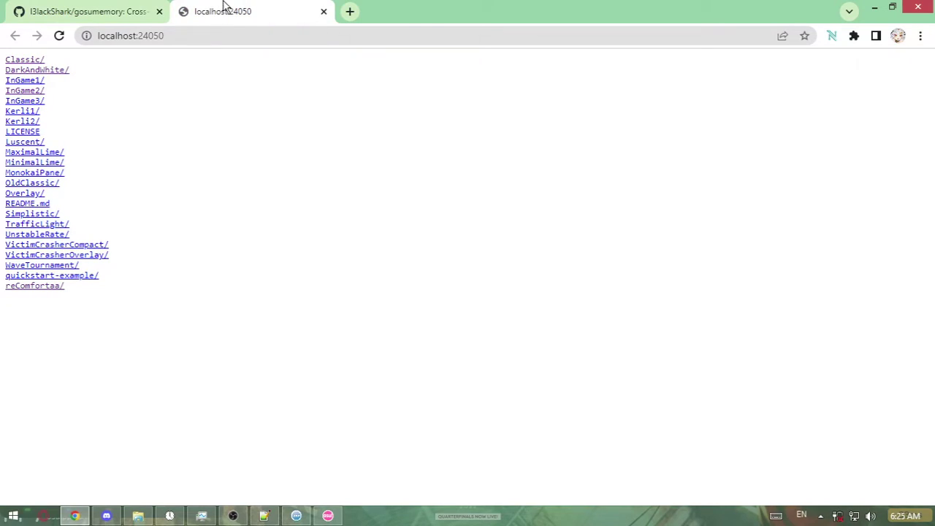
click(31, 289)
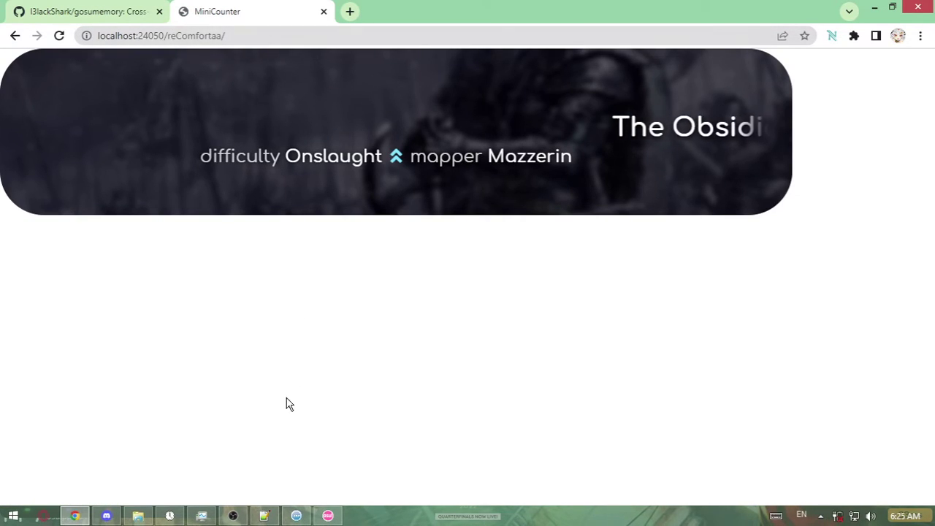
key(alt+Tab)
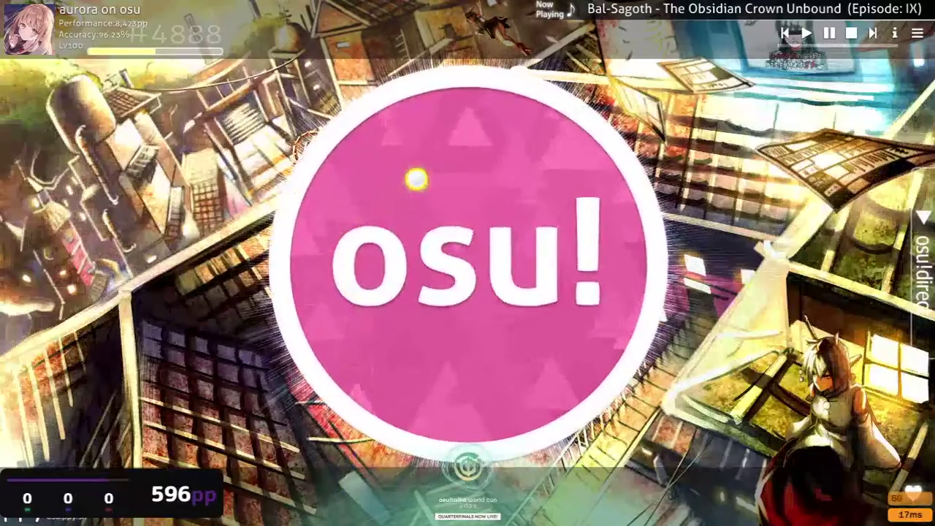
click(417, 175)
click(559, 151)
click(570, 188)
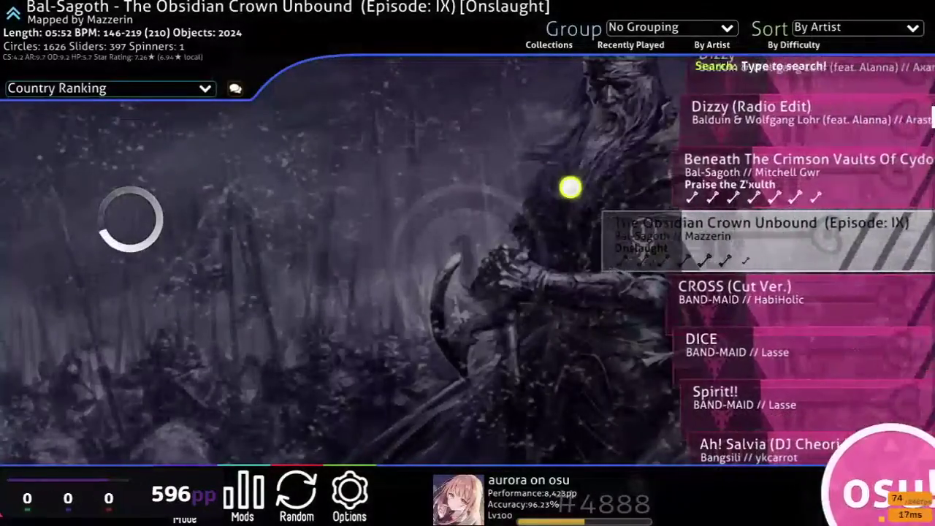
click(570, 188)
Confirm the reComfortaa page shows the current beatmap live, then bring up config.ini
key(alt+Tab)
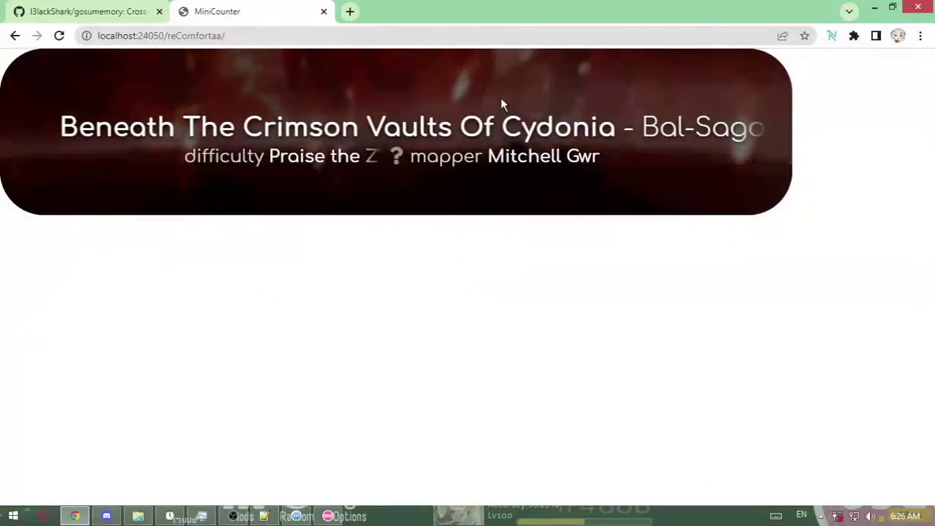
key(alt+Tab)
key(Right)
key(alt+Tab)
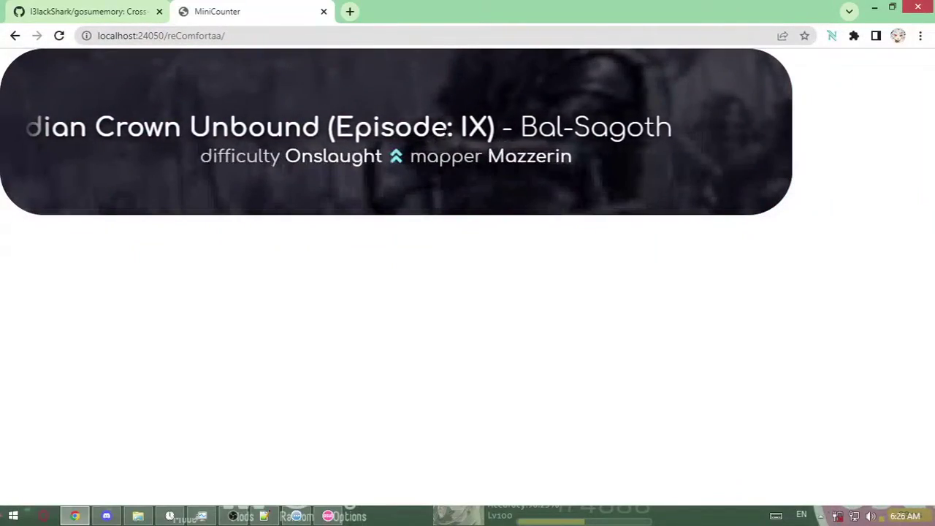
key(alt+Tab)
key(alt+Tab)
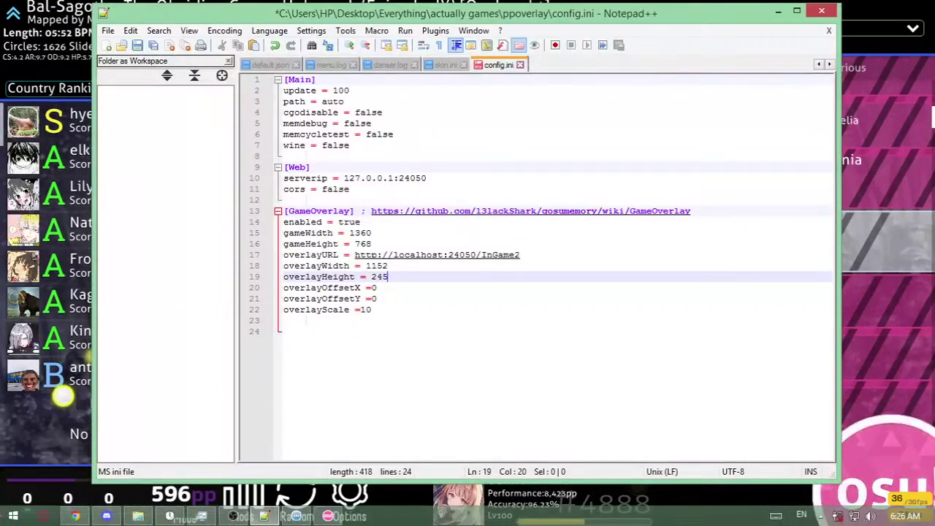
key(alt+Tab)
key(alt+Tab)
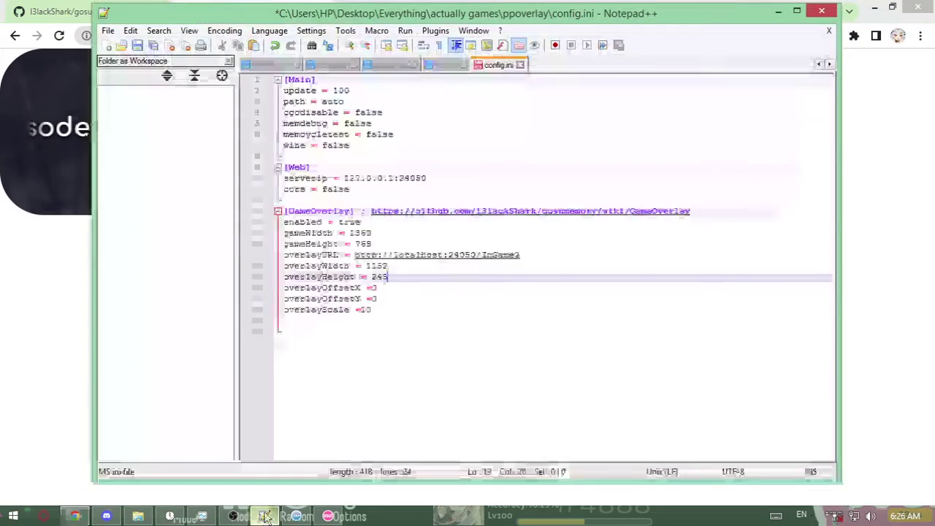
mouse_move(520, 254)
mouse_down()
mouse_move(386, 265)
mouse_move(356, 256)
mouse_up()
key(alt+Tab)
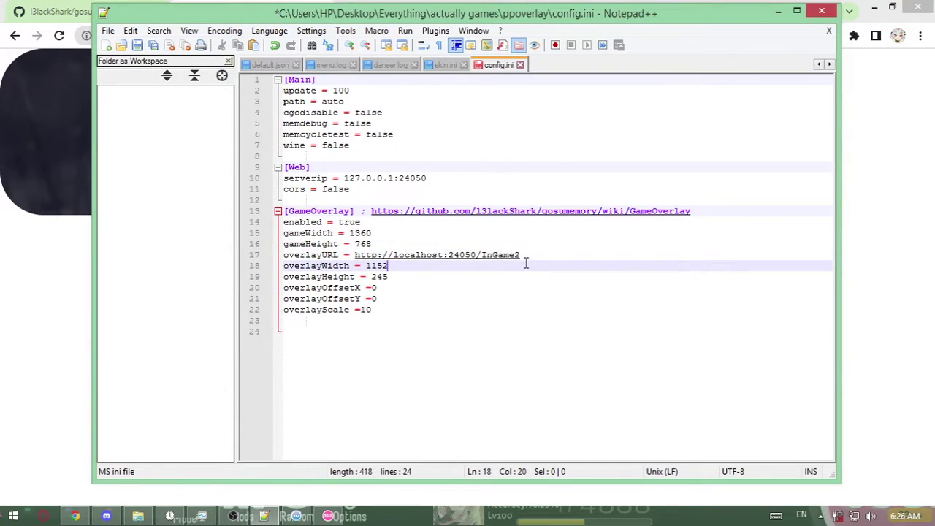
drag(521, 256, 419, 252)
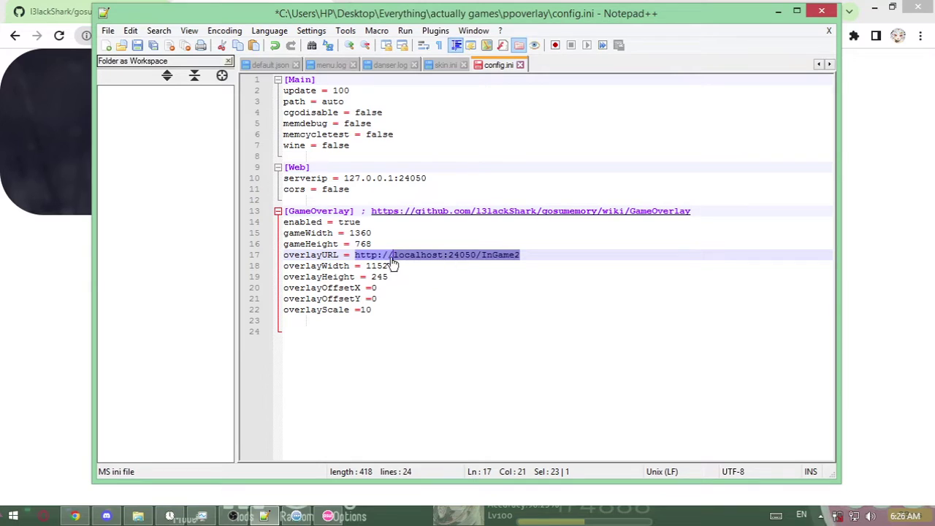
text(http://localhost:24050/reComfortaa/)
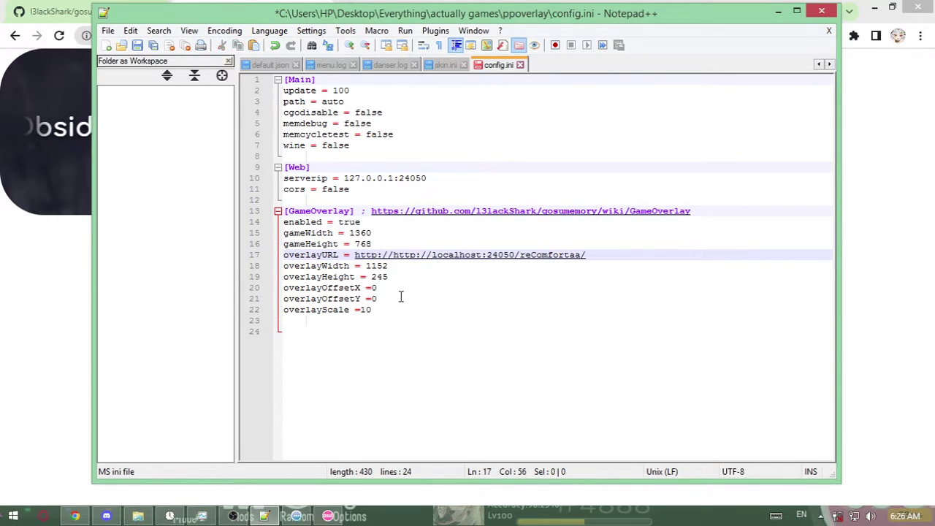
click(430, 259)
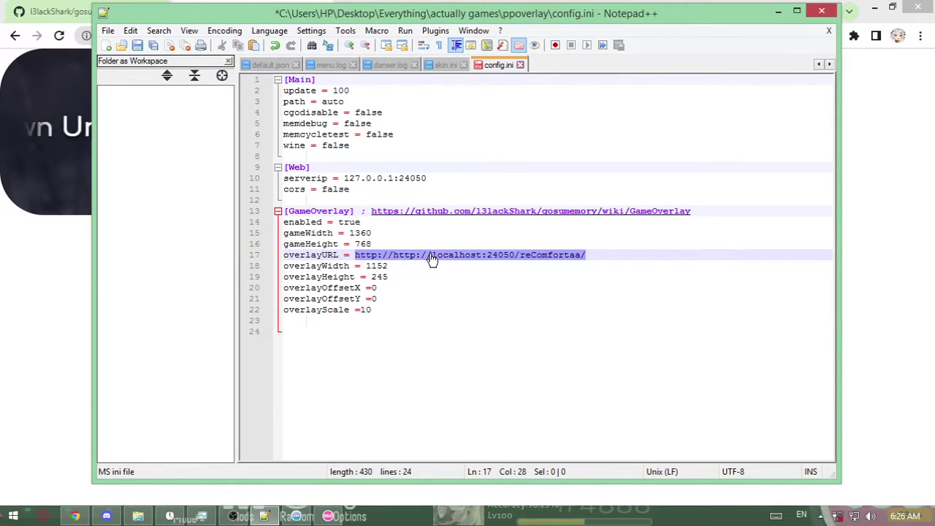
key(Delete)
key(Delete)
key(Delete)
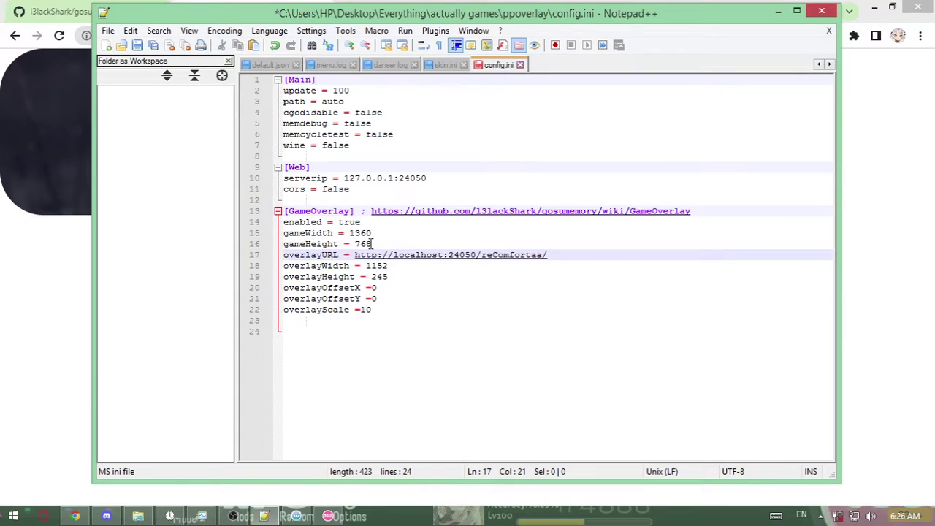
click(138, 47)
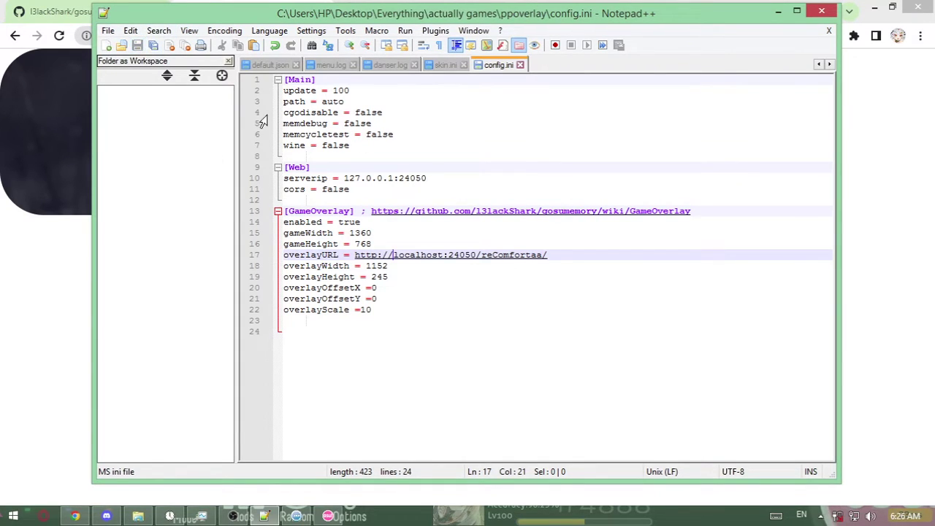
Return osu! to its main menu and close the running gosumemory console
click(310, 519)
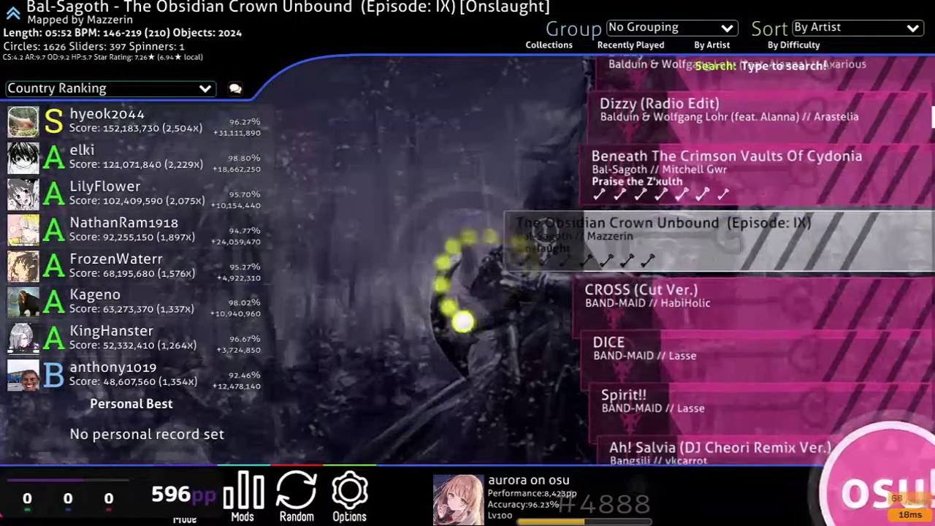
key(Escape)
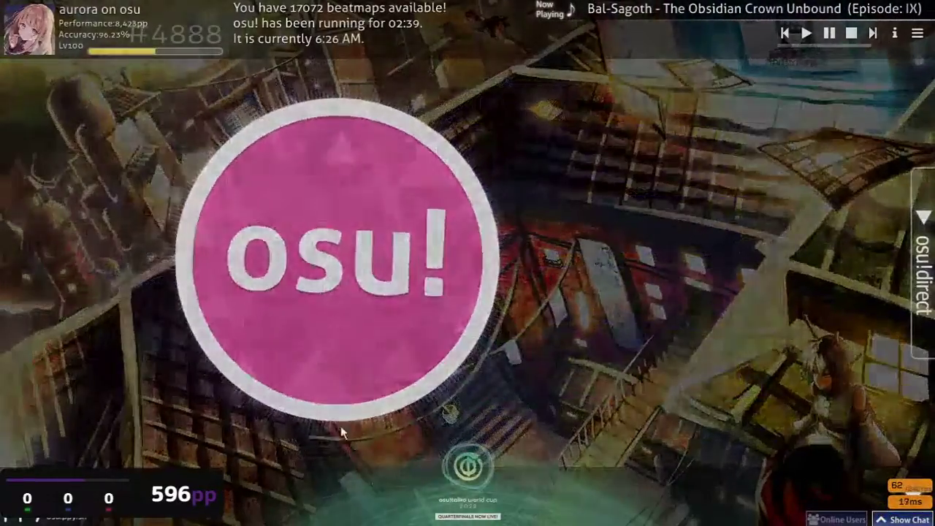
key(alt+Tab)
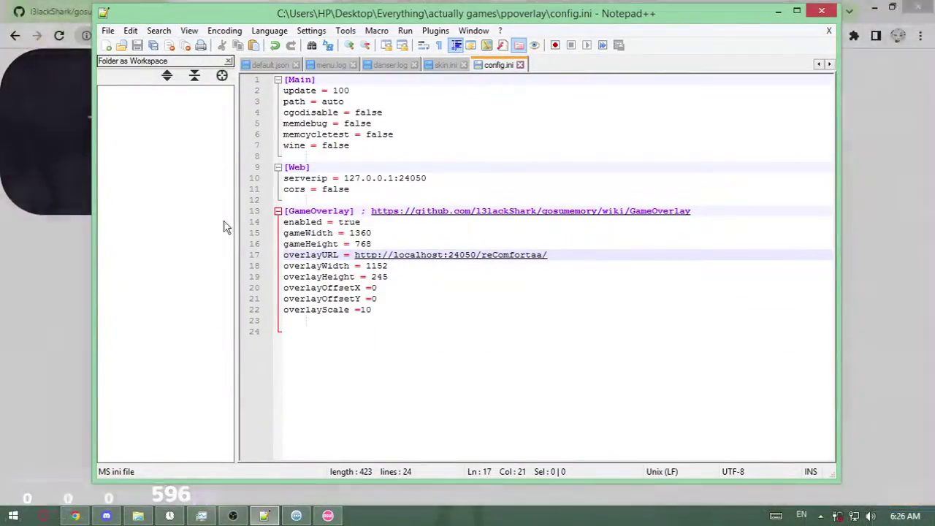
click(295, 517)
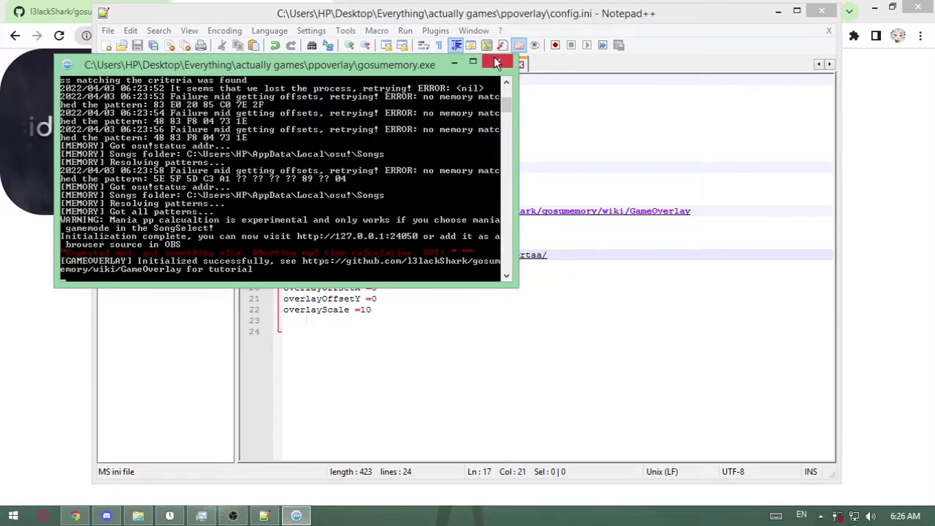
click(497, 63)
Relaunch osu! from its shortcut in the 'actually games' folder
click(138, 516)
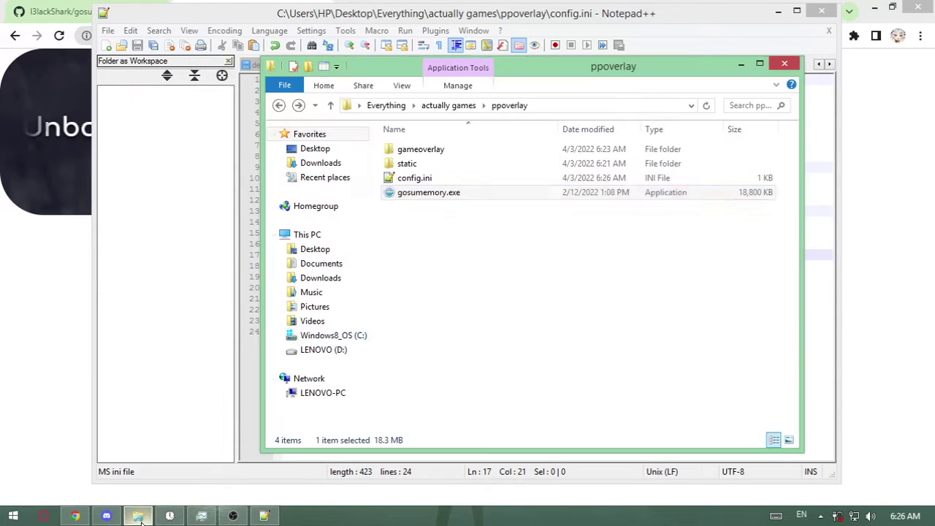
click(448, 105)
scroll(461, 329, down, 6)
double_click(426, 266)
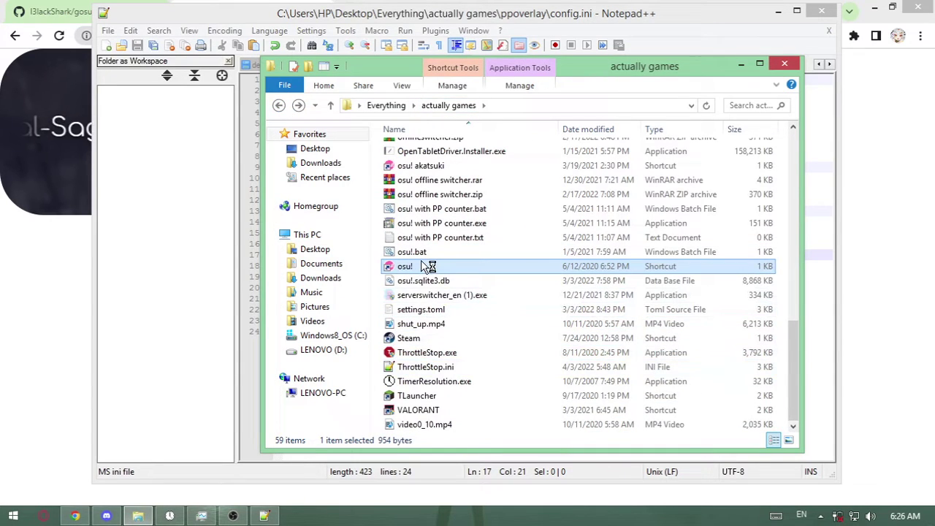
Go back to the ppoverlay folder while osu! loads to its main menu with RUN!RUN!RUN! playing
click(298, 105)
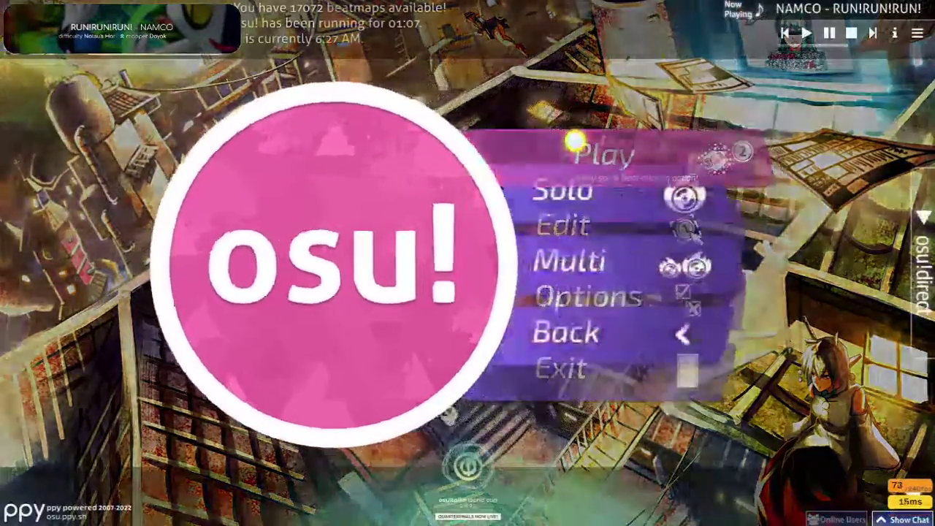
Start RUN!RUN!RUN! [Water Board] and hit circles with Z/X to watch the top-left counter
click(578, 191)
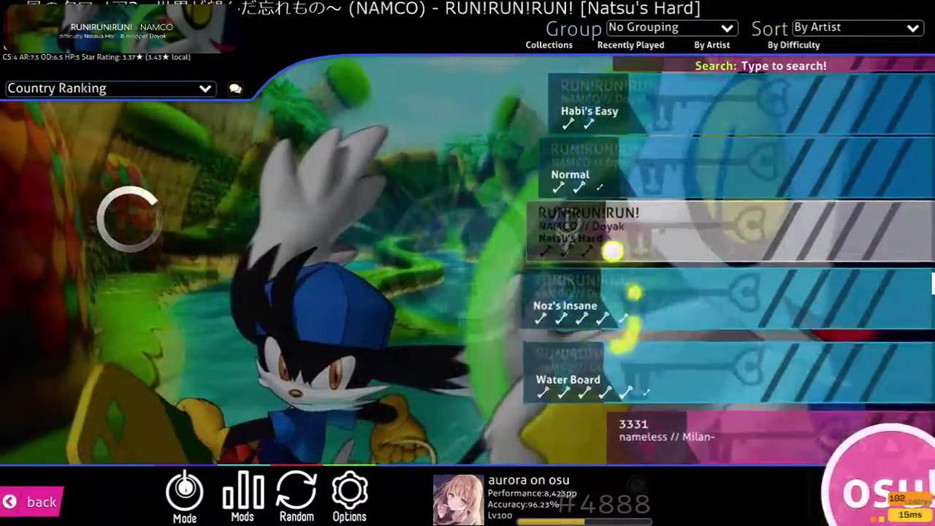
click(596, 381)
click(577, 216)
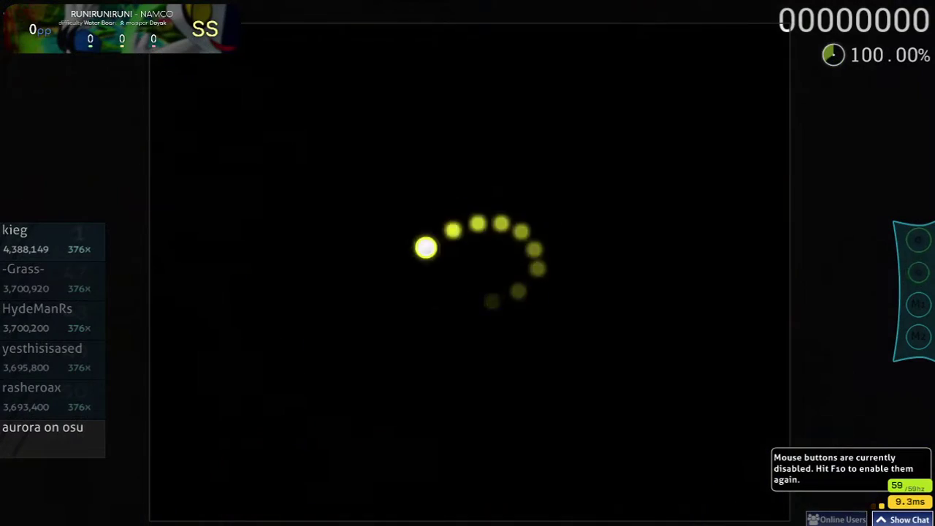
key(z)
key(x)
key(z)
key(x)
key(z)
key(x)
key(z)
key(x)
key(z)
key(x)
key(z)
key(x)
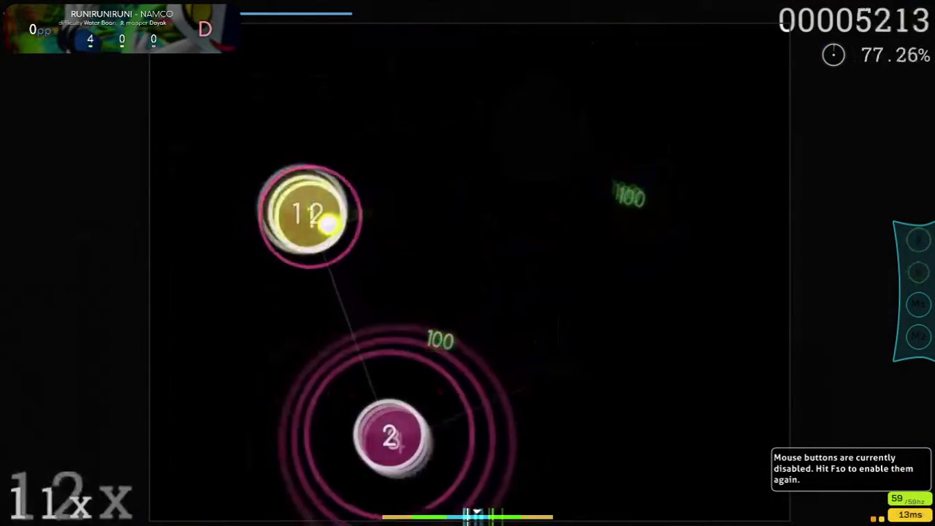
key(z)
key(x)
key(z)
key(x)
key(z)
key(x)
key(z)
key(x)
key(z)
Pause the Water Board play, exit it, and go back to the main menu
key(Escape)
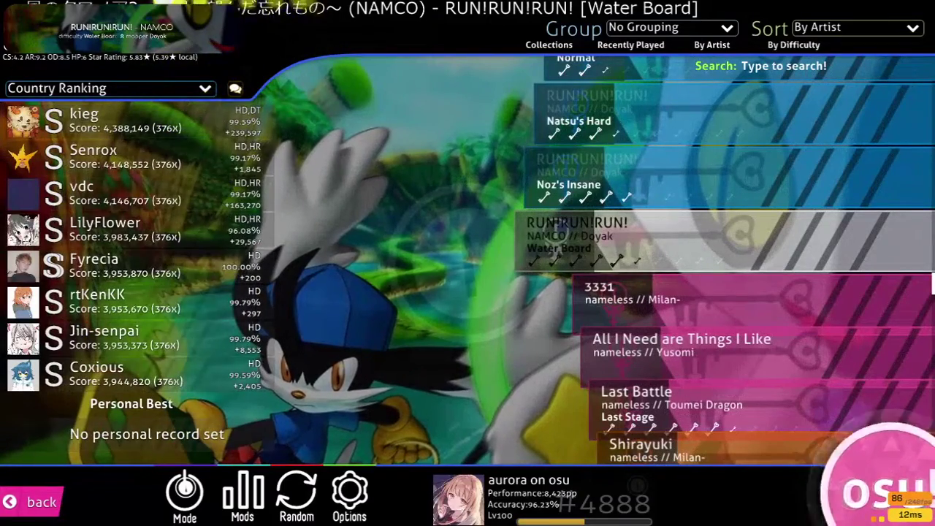
mouse_move(102, 259)
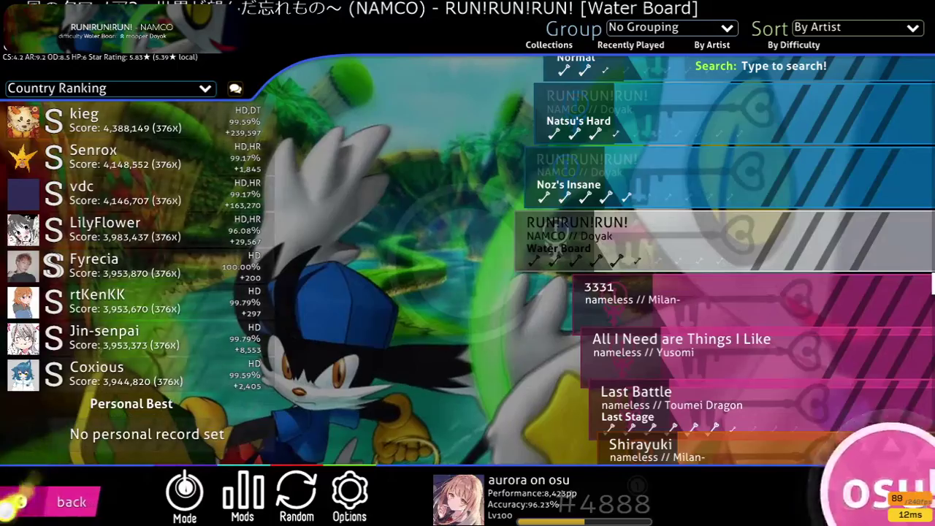
click(33, 501)
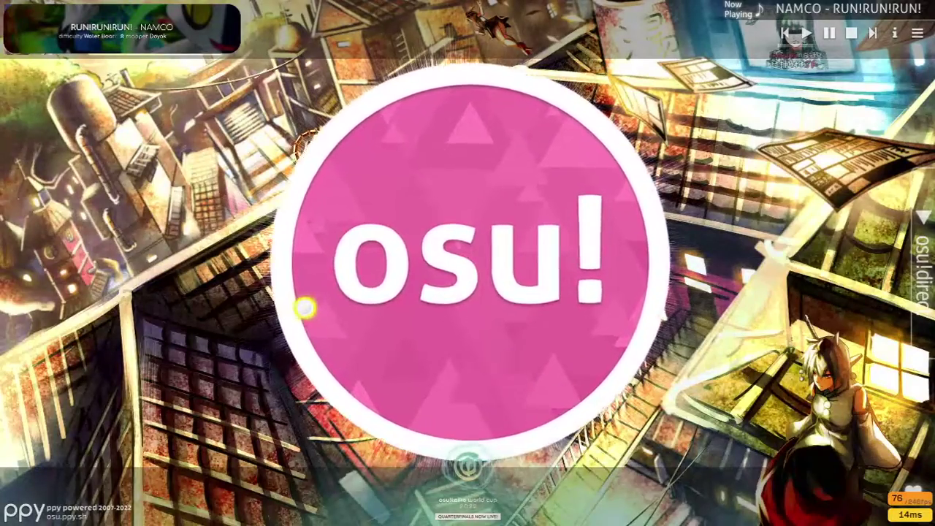
Alt+Tab from osu!'s main menu to the gosumemory console reporting the overlay initialized
key(alt+Tab)
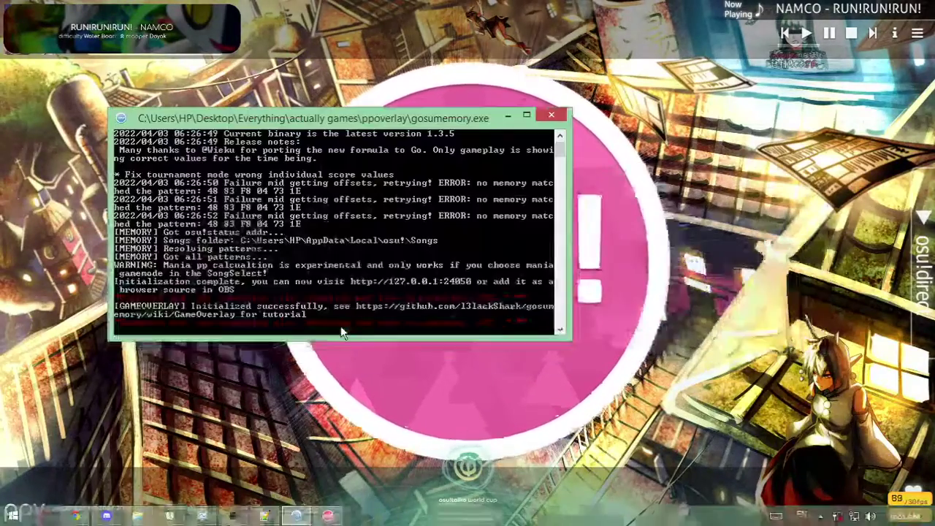